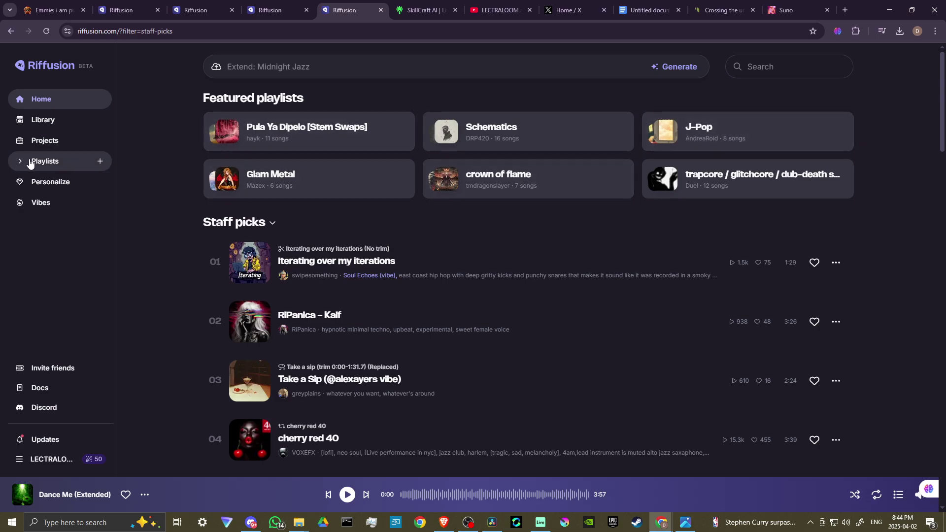
pyautogui.scroll(-3, 154, 285)
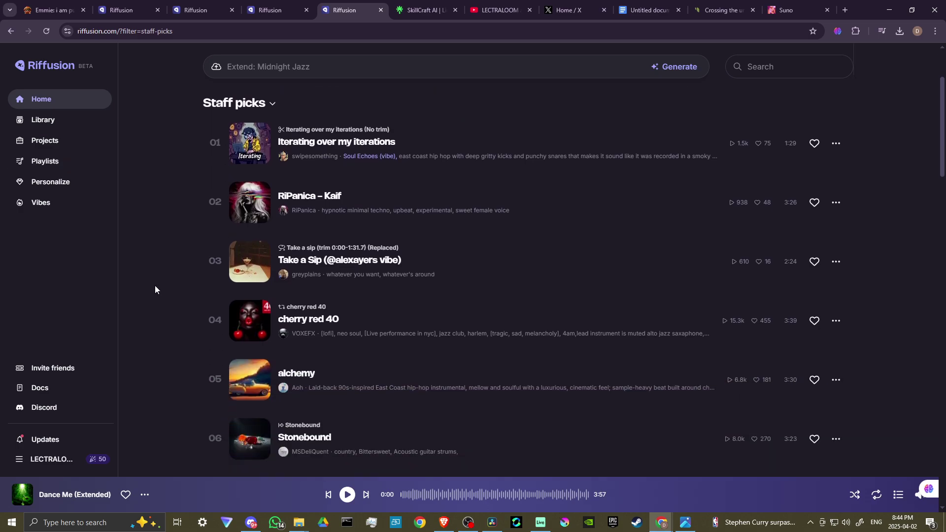
pyautogui.scroll(-3, 176, 293)
pyautogui.scroll(-3, 176, 292)
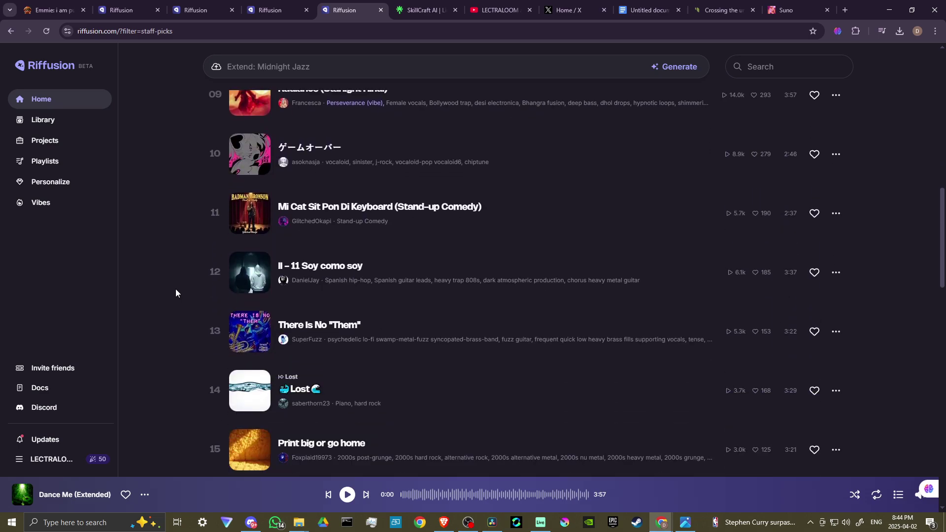
pyautogui.scroll(6, 175, 293)
pyautogui.scroll(4, 175, 292)
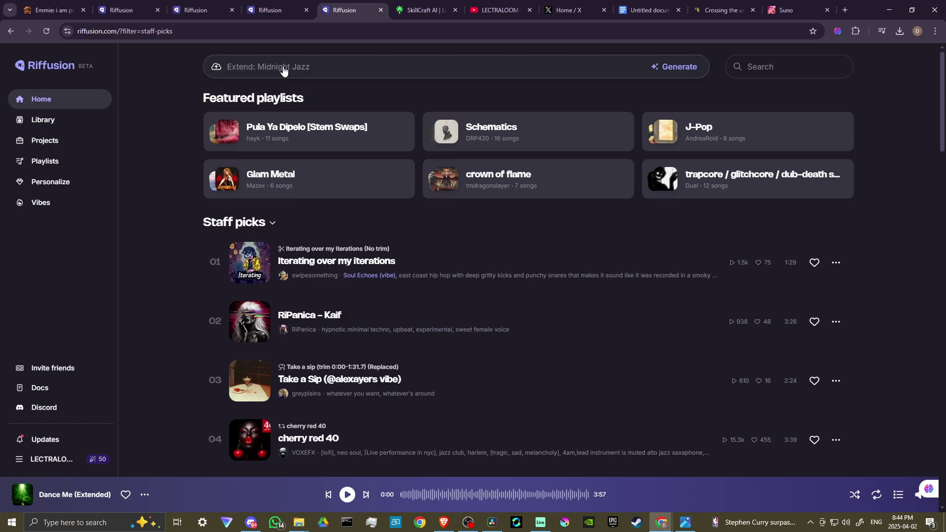
# Step: Drop Midnight Jazz as the extend source and switch to a simple text prompt
pyautogui.click(325, 68)
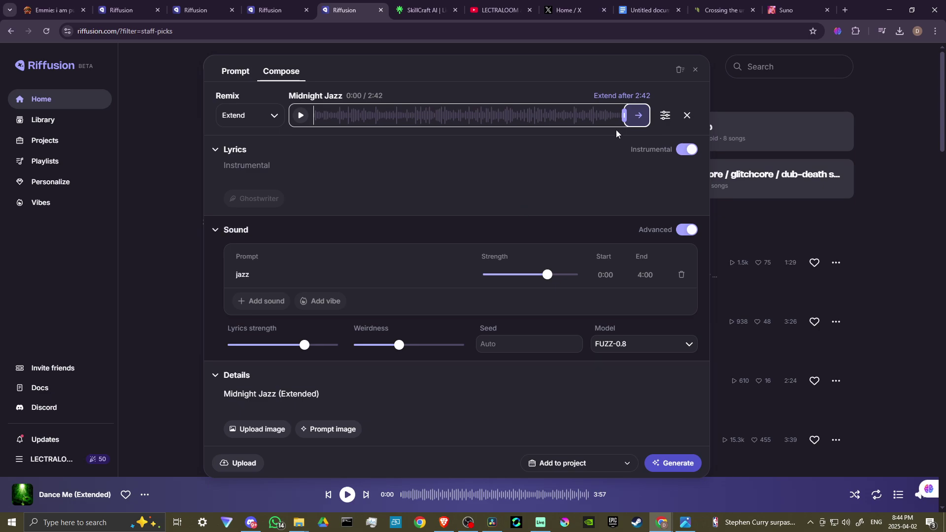
pyautogui.click(687, 116)
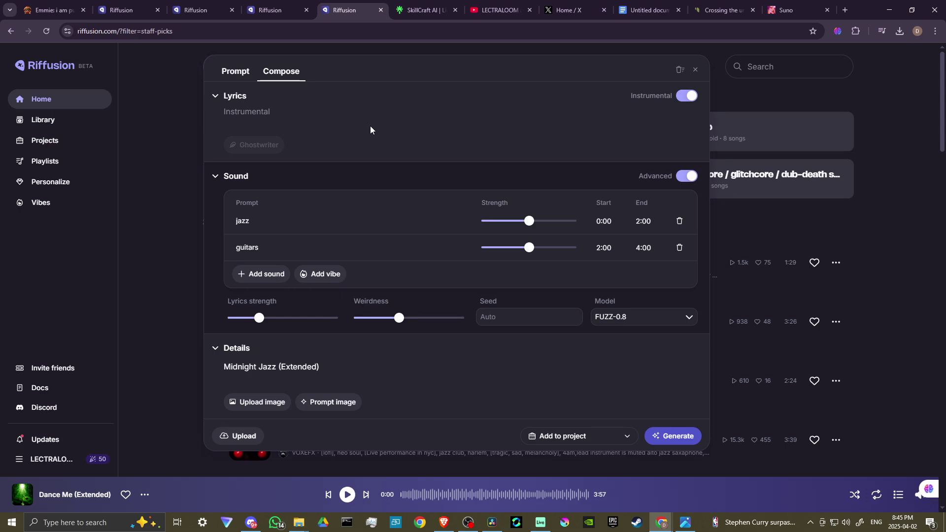
pyautogui.click(240, 77)
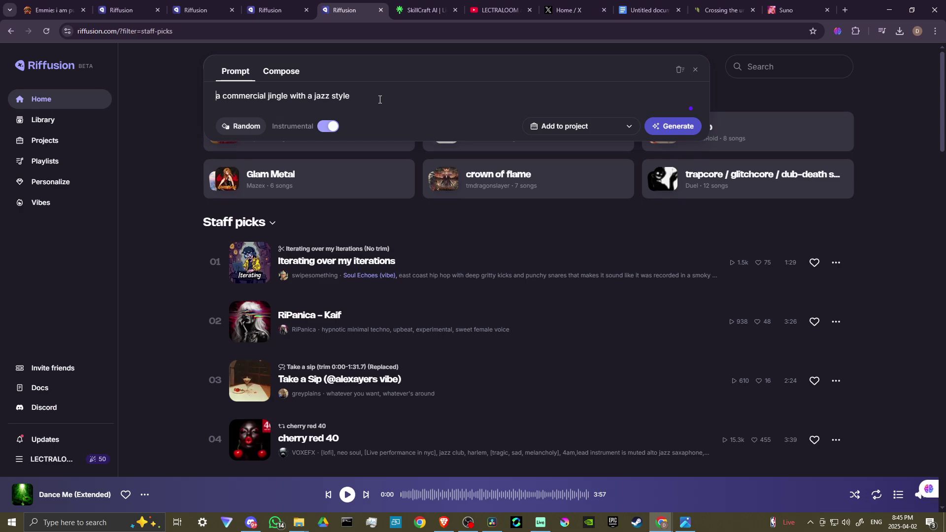
# Step: Generate the jazz jingle, then upload Personal Mythology as the audio to extend
pyautogui.click(684, 134)
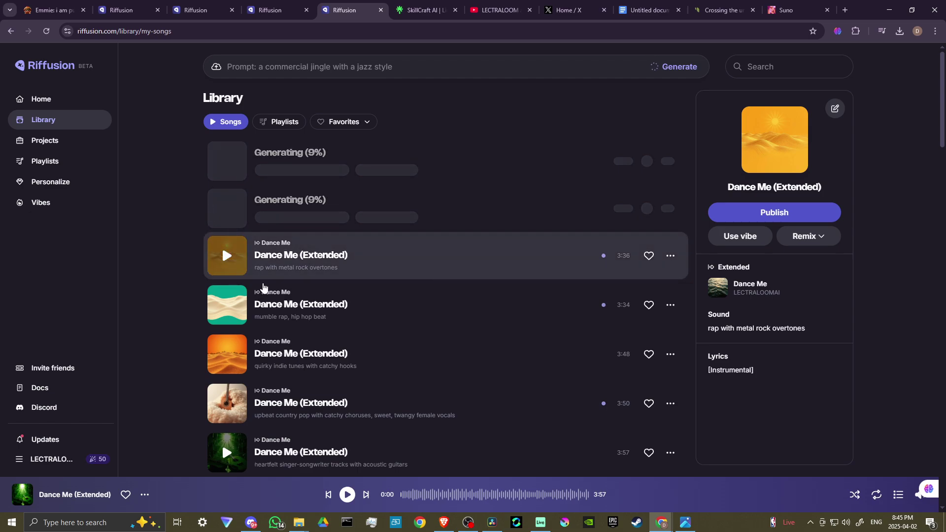
pyautogui.scroll(-2, 459, 274)
pyautogui.scroll(-1, 459, 274)
pyautogui.scroll(-1, 459, 274)
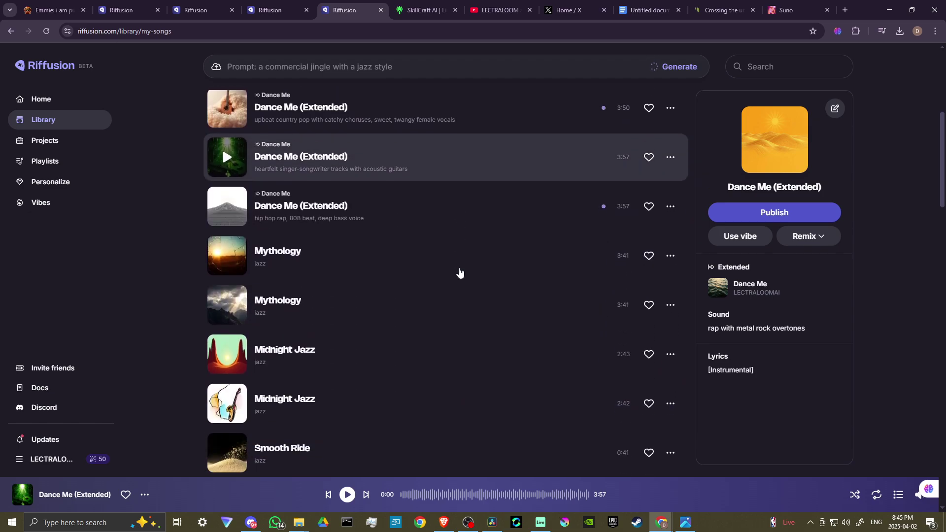
pyautogui.scroll(-1, 458, 274)
pyautogui.scroll(-1, 460, 272)
pyautogui.scroll(-2, 459, 273)
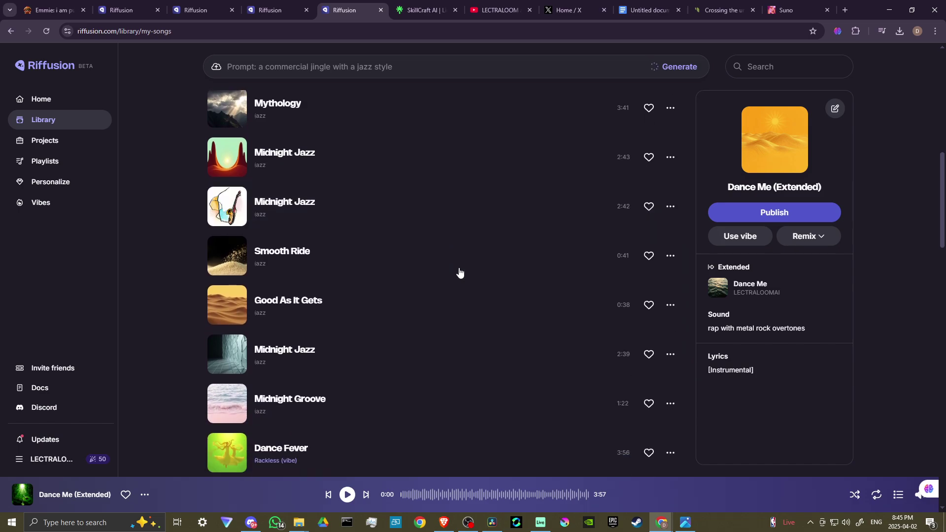
pyautogui.scroll(-3, 459, 273)
pyautogui.scroll(-1, 459, 273)
pyautogui.scroll(-3, 459, 273)
pyautogui.scroll(-1, 474, 275)
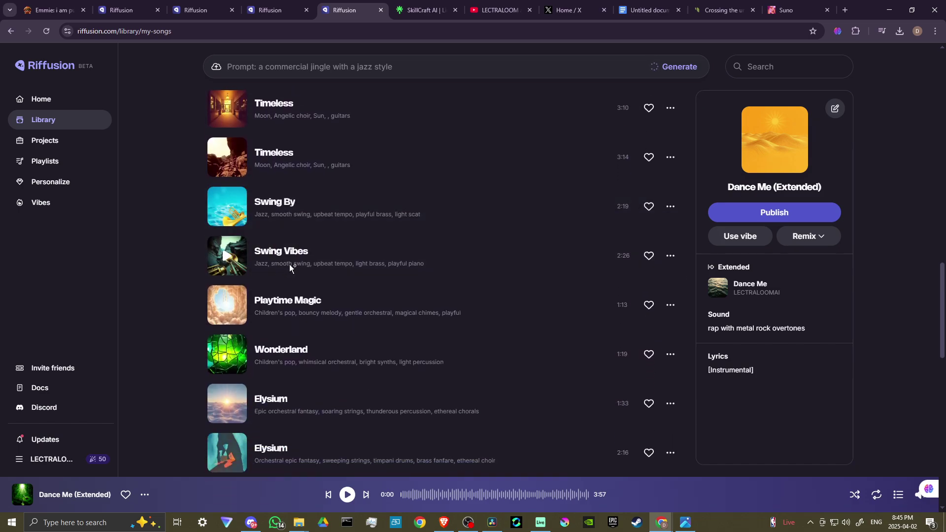
pyautogui.scroll(-3, 500, 278)
pyautogui.scroll(-2, 502, 278)
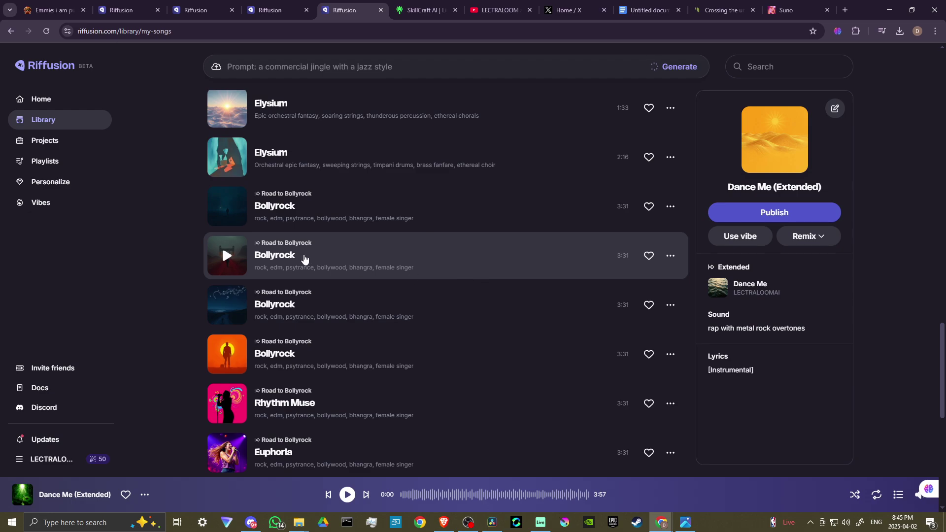
pyautogui.scroll(-2, 348, 261)
pyautogui.scroll(2, 335, 260)
pyautogui.scroll(3, 429, 258)
pyautogui.scroll(3, 514, 249)
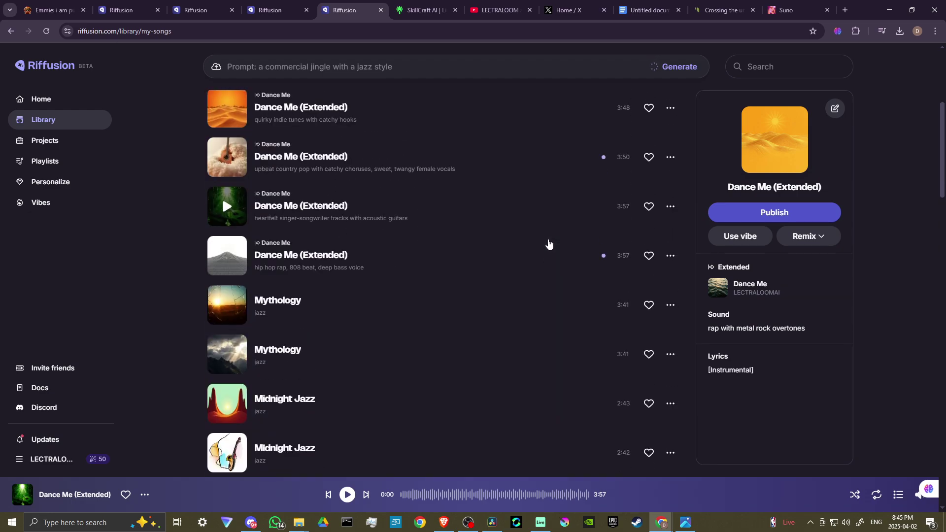
pyautogui.scroll(3, 547, 245)
pyautogui.scroll(-1, 549, 245)
pyautogui.scroll(-2, 548, 244)
pyautogui.scroll(-1, 549, 244)
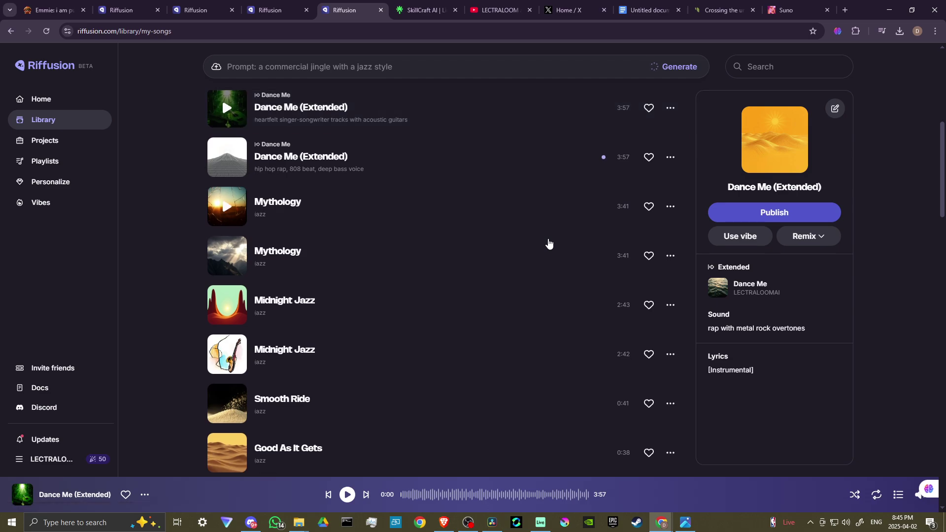
pyautogui.scroll(-1, 548, 244)
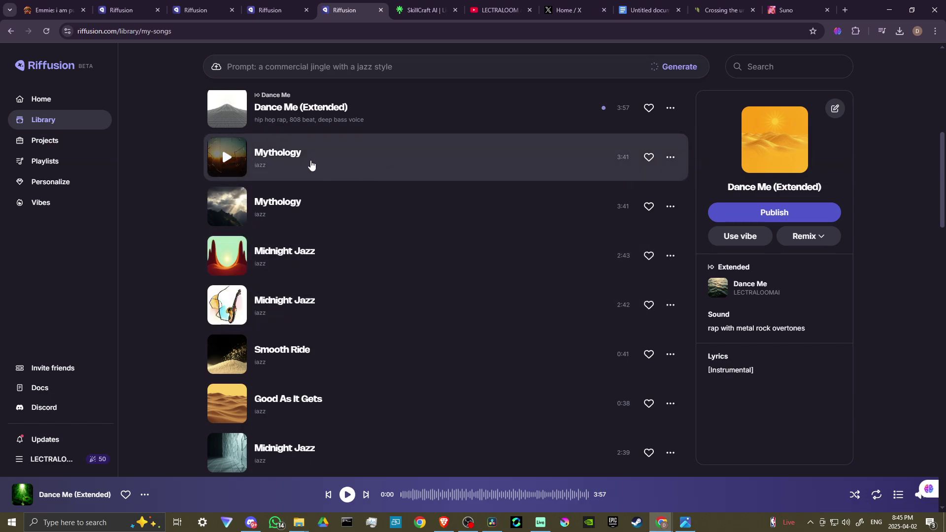
pyautogui.click(216, 71)
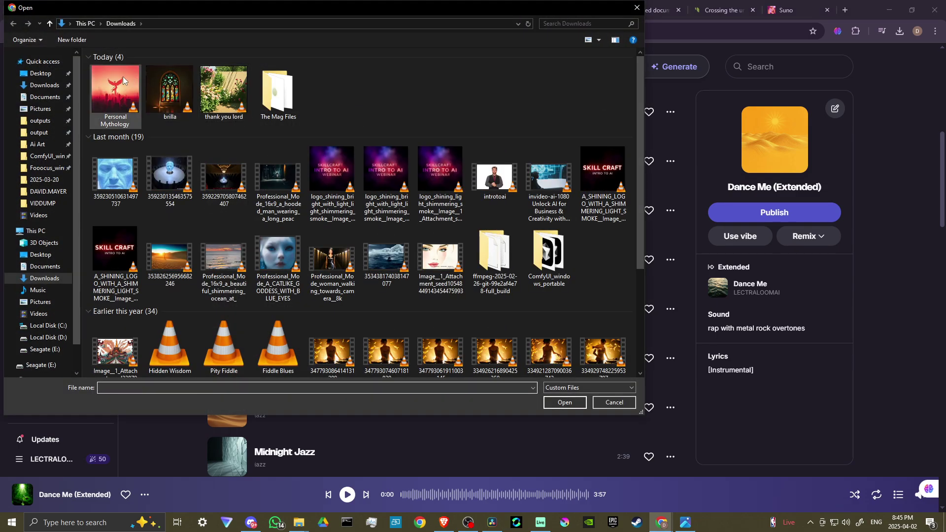
pyautogui.doubleClick(124, 80)
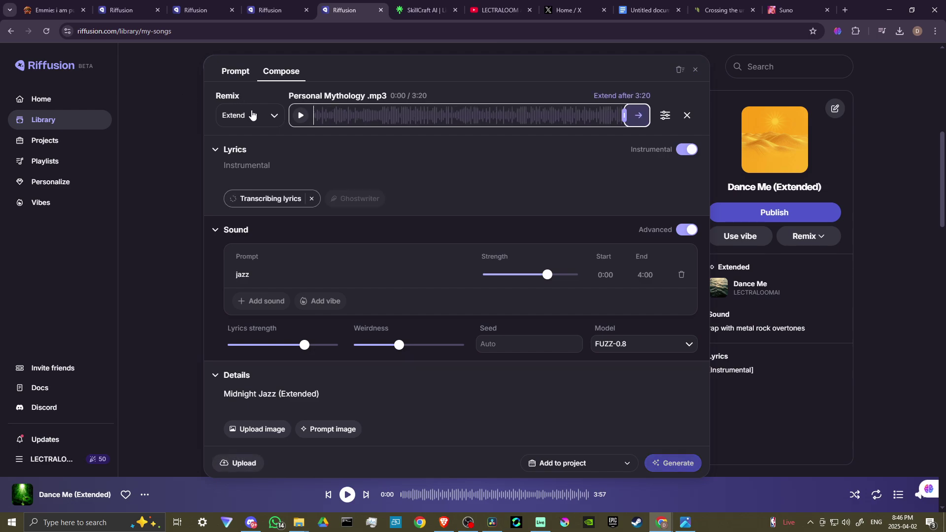
# Step: Keep Extend mode for Personal Mythology and drag the extend point to about 3:01
pyautogui.click(252, 116)
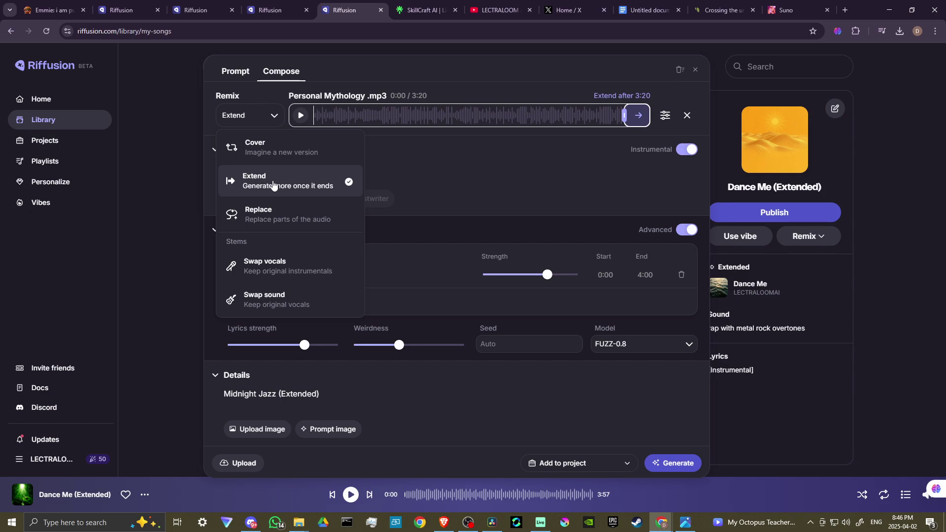
pyautogui.click(625, 116)
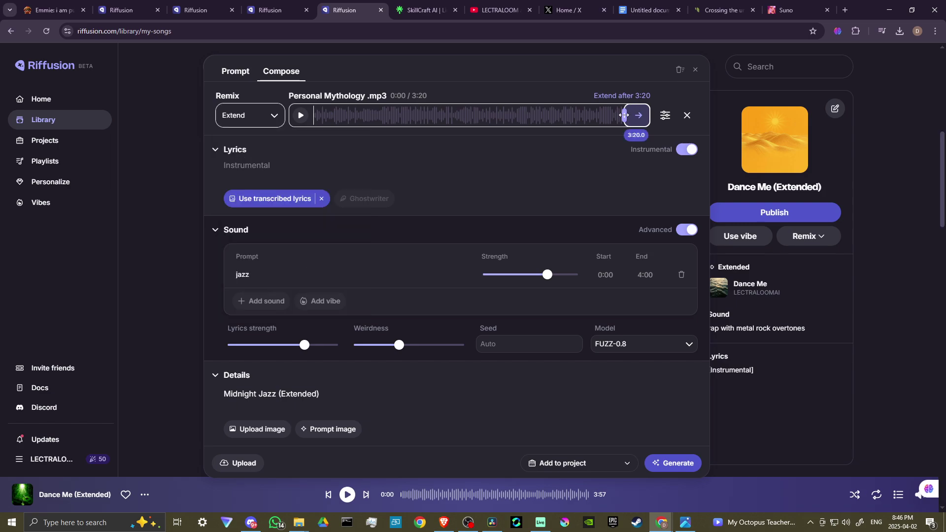
pyautogui.moveTo(624, 116); pyautogui.dragTo(571, 114)
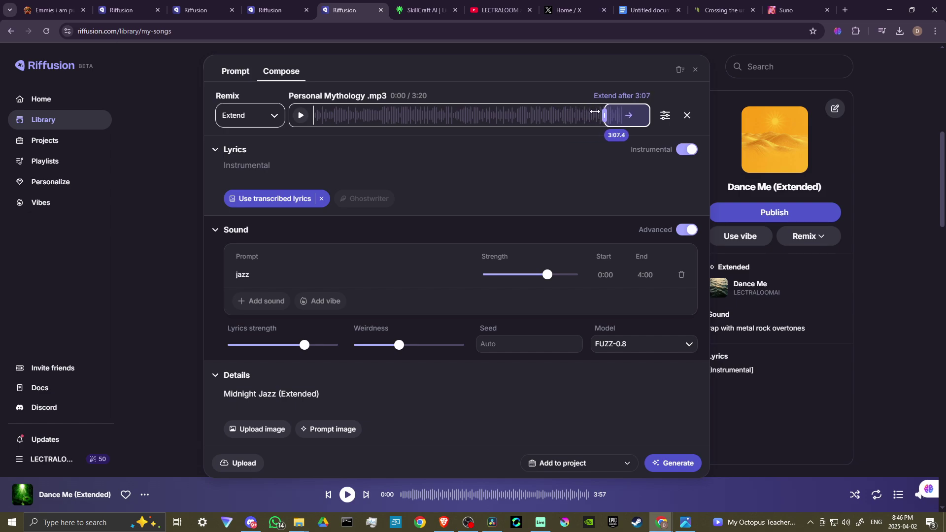
pyautogui.moveTo(571, 114)
pyautogui.mouseDown()
pyautogui.moveTo(627, 118)
pyautogui.moveTo(598, 118)
pyautogui.mouseUp()
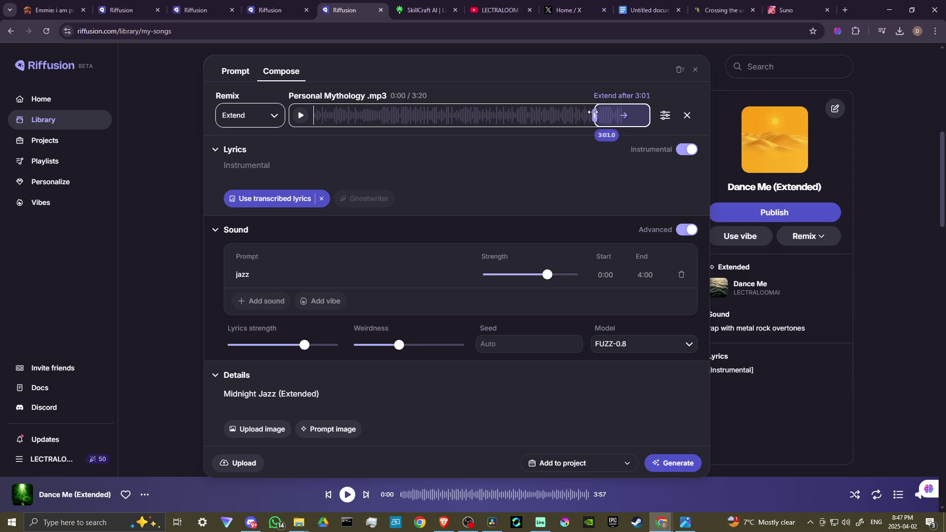
pyautogui.click(695, 70)
pyautogui.scroll(3, 427, 285)
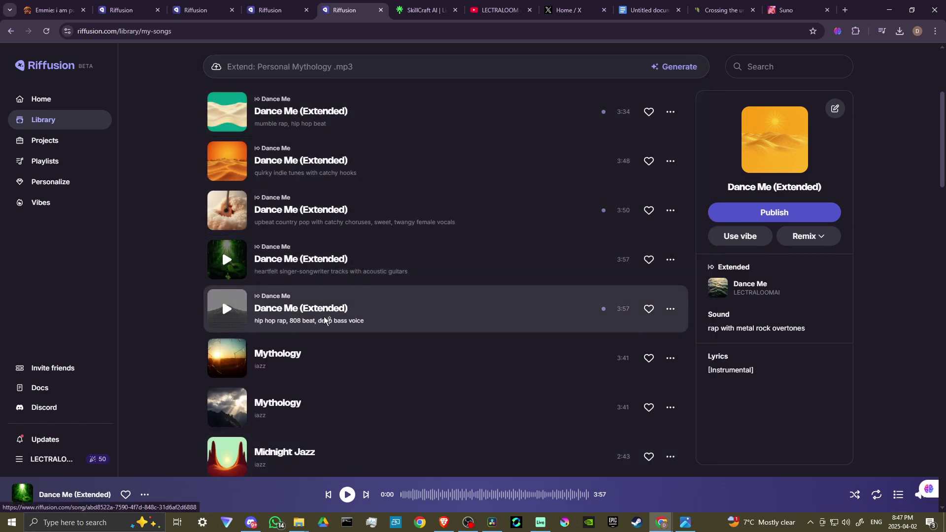
pyautogui.scroll(3, 325, 320)
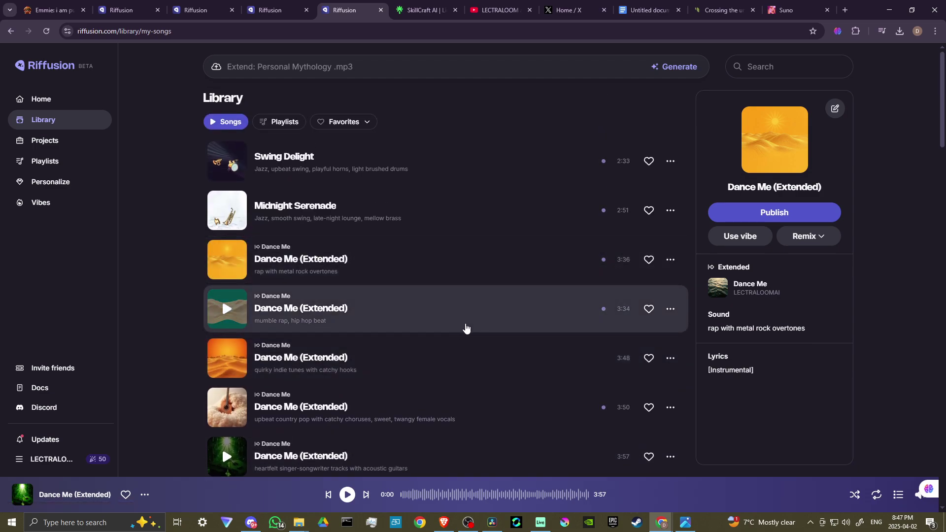
pyautogui.scroll(-3, 465, 328)
pyautogui.scroll(-3, 466, 329)
pyautogui.scroll(-3, 465, 328)
pyautogui.scroll(-2, 467, 326)
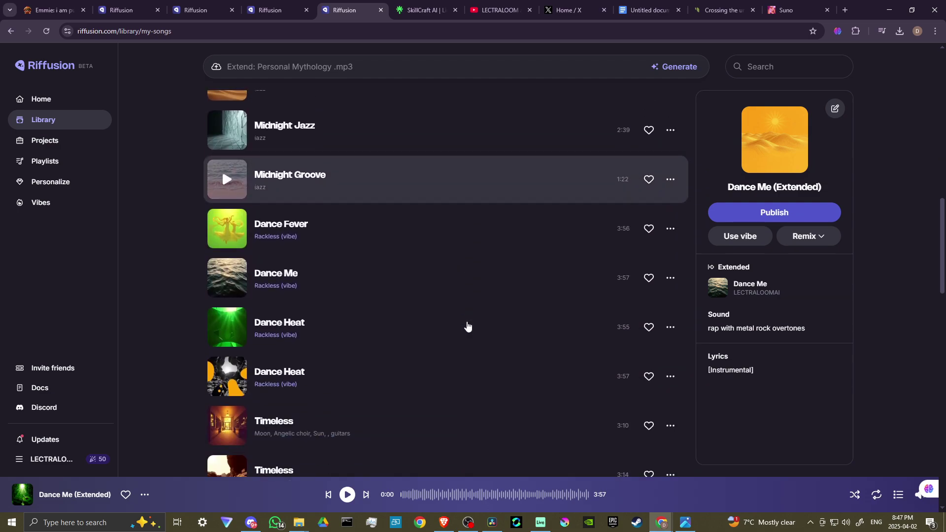
pyautogui.scroll(-2, 466, 328)
pyautogui.scroll(2, 407, 322)
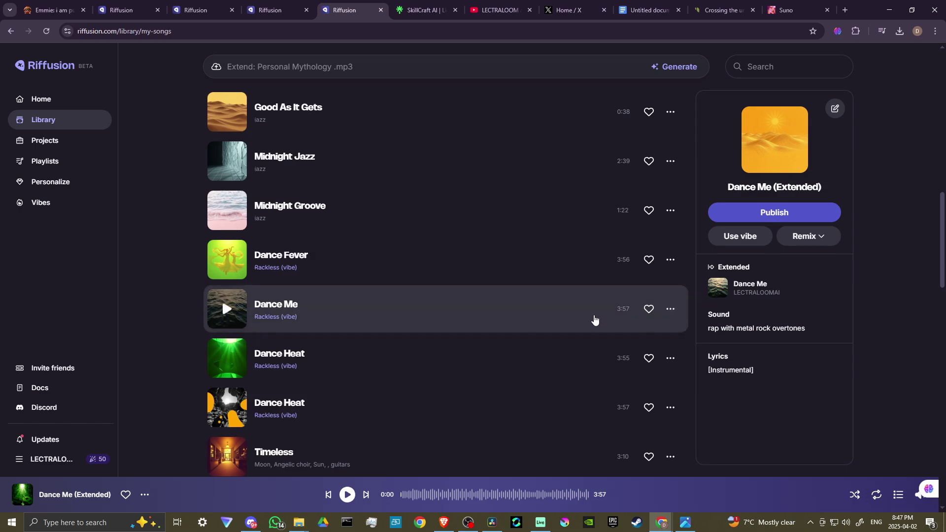
pyautogui.scroll(5, 602, 320)
pyautogui.scroll(5, 603, 320)
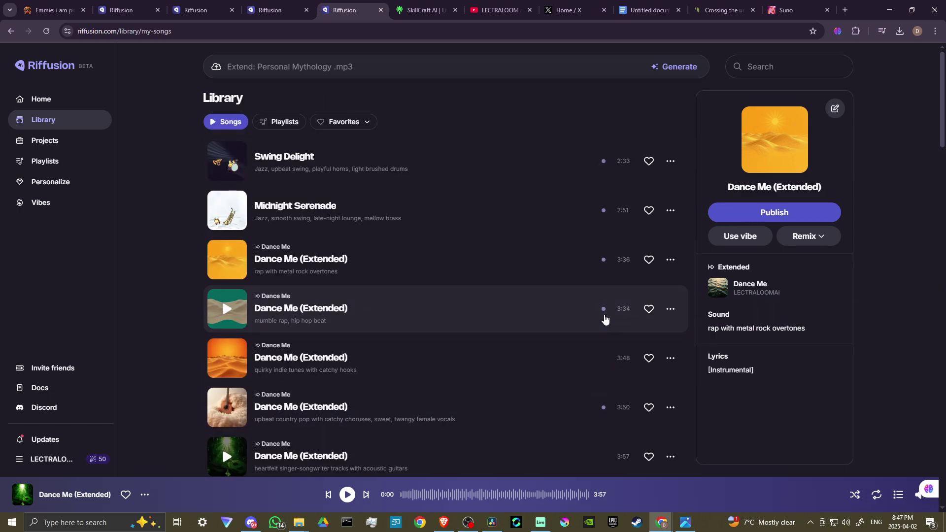
pyautogui.scroll(-2, 604, 319)
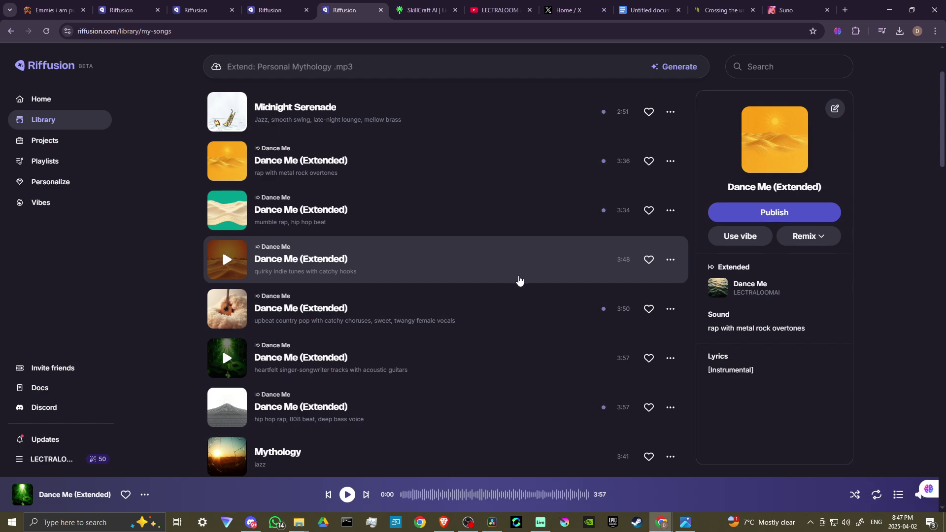
pyautogui.scroll(-2, 510, 325)
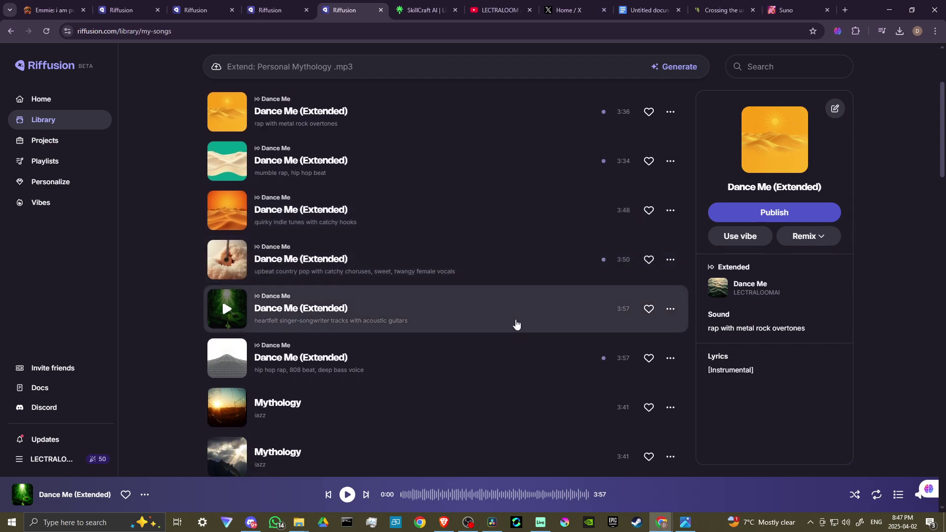
pyautogui.scroll(-3, 516, 324)
pyautogui.scroll(-1, 516, 324)
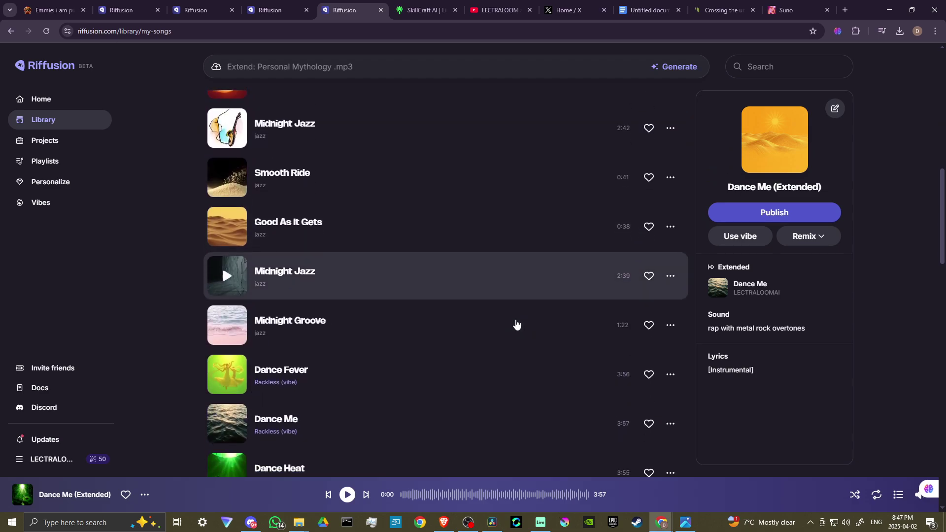
pyautogui.scroll(-3, 517, 325)
pyautogui.scroll(5, 516, 324)
pyautogui.scroll(5, 443, 222)
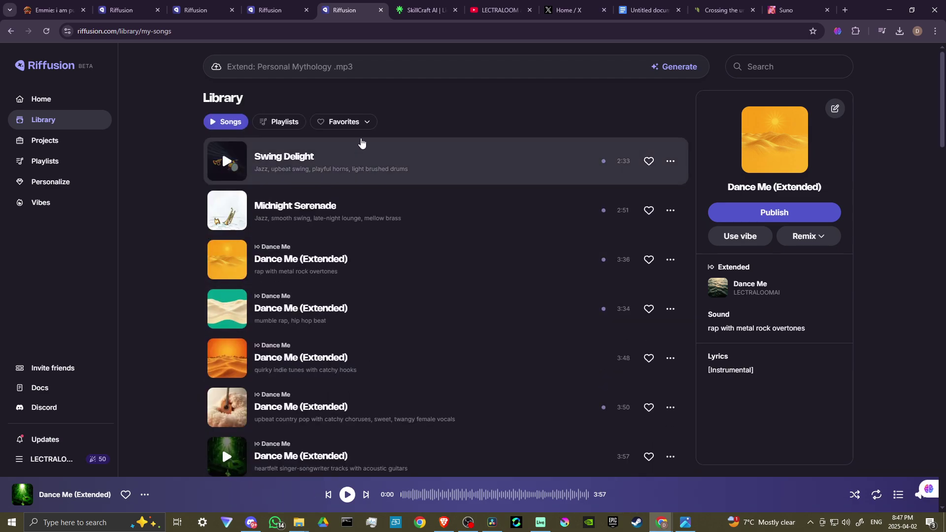
# Step: Remove the Personal Mythology extend track and turn Instrumental off
pyautogui.click(387, 69)
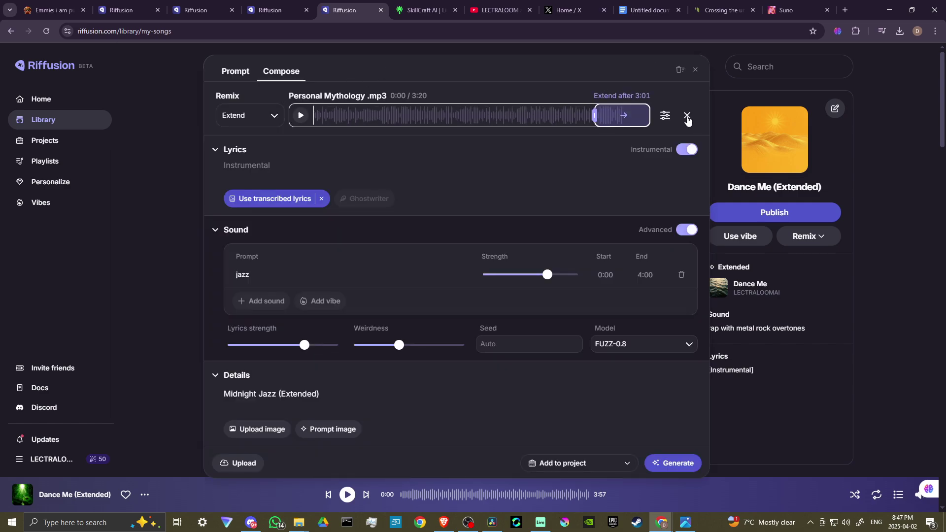
pyautogui.click(687, 116)
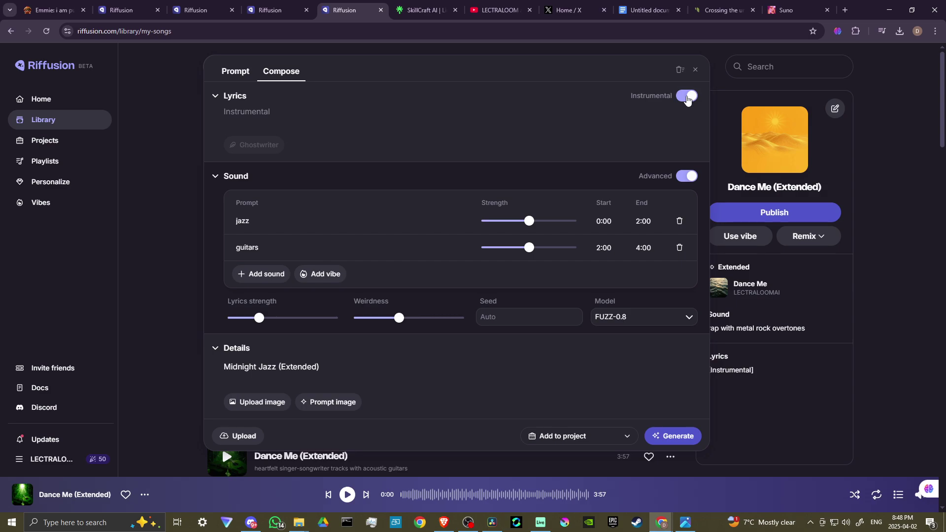
pyautogui.click(687, 96)
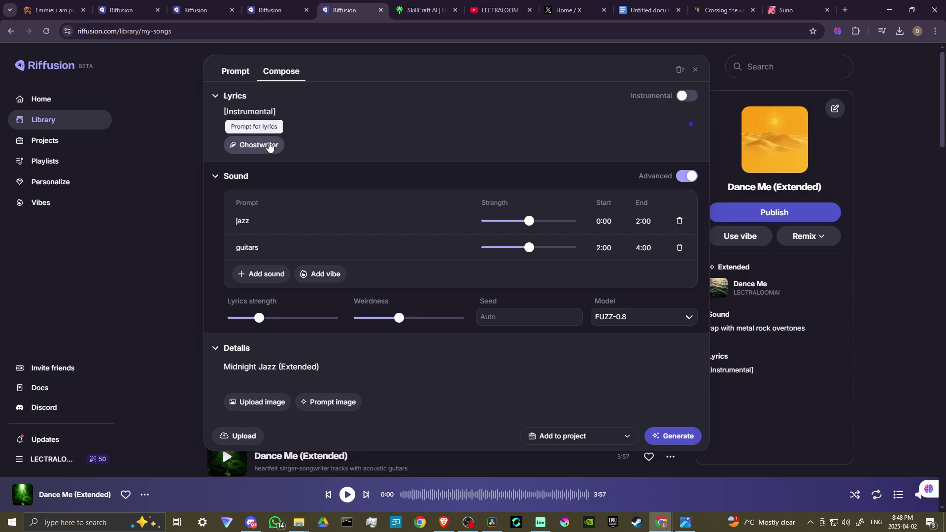
# Step: Clear the [Instrumental] lyrics and have Ghostwriter write 'a love song in spanish'
pyautogui.click(251, 149)
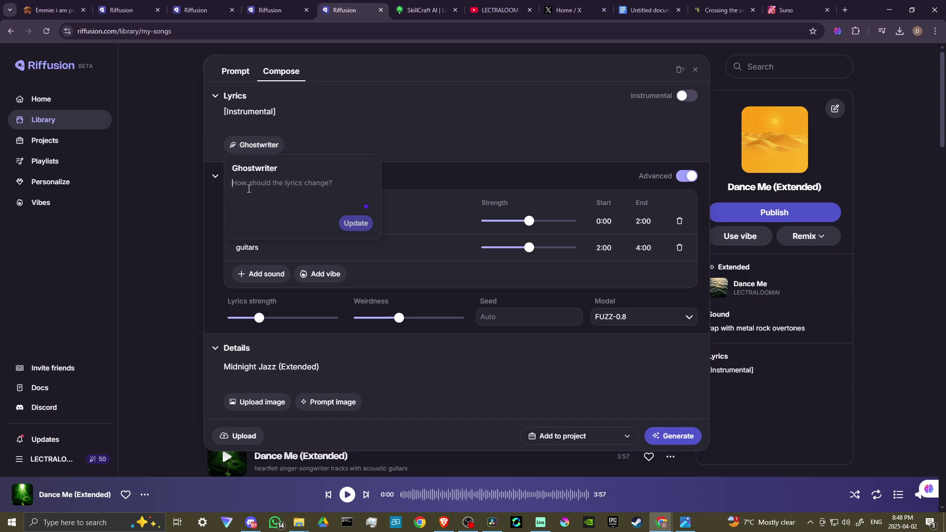
pyautogui.click(313, 141)
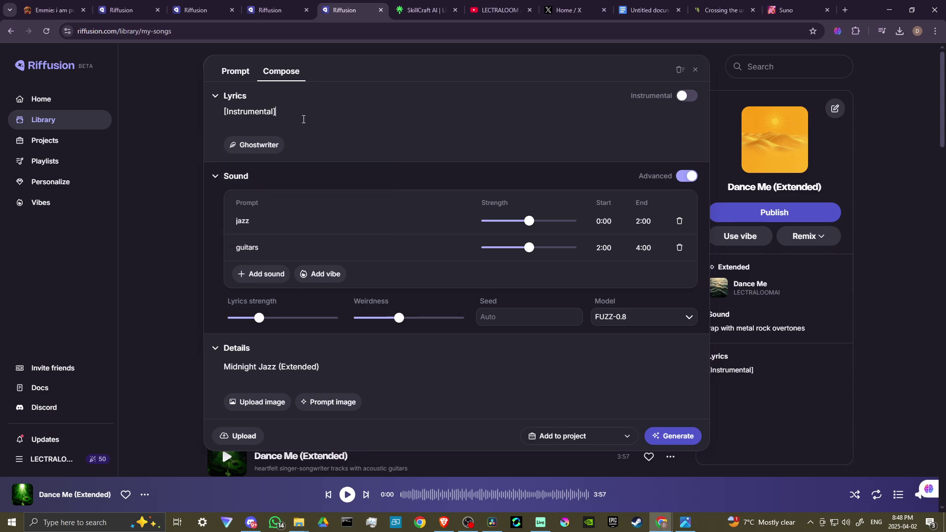
pyautogui.tripleClick(303, 119)
pyautogui.press('BackSpace')
pyautogui.click(268, 144)
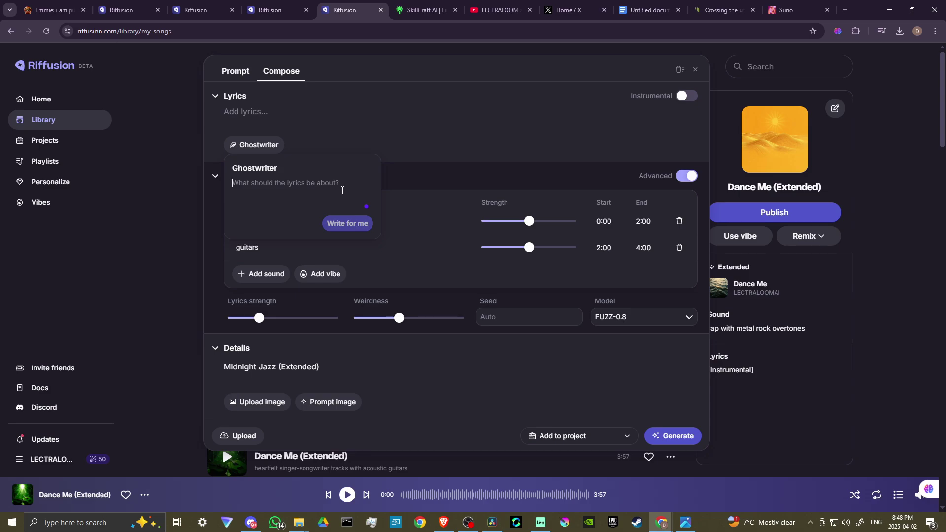
pyautogui.write('a love so')
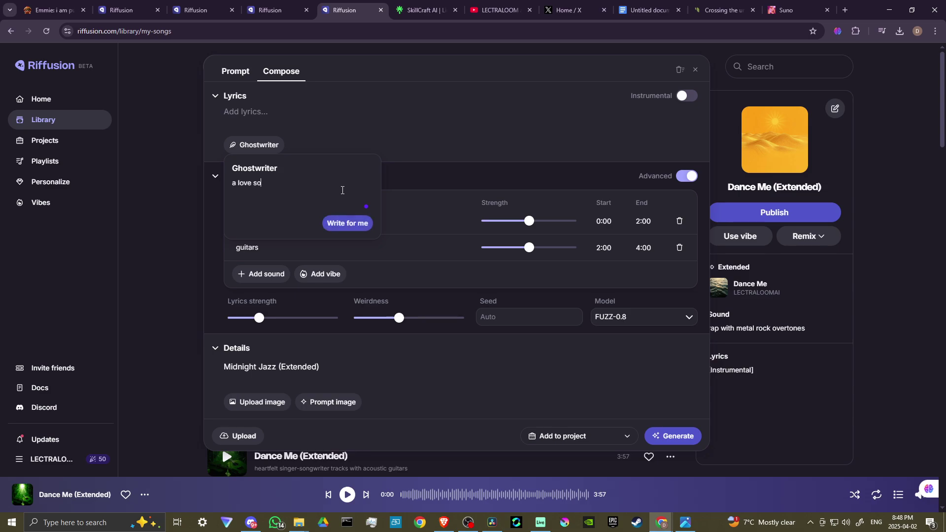
pyautogui.write('ng in spa')
pyautogui.write('nish')
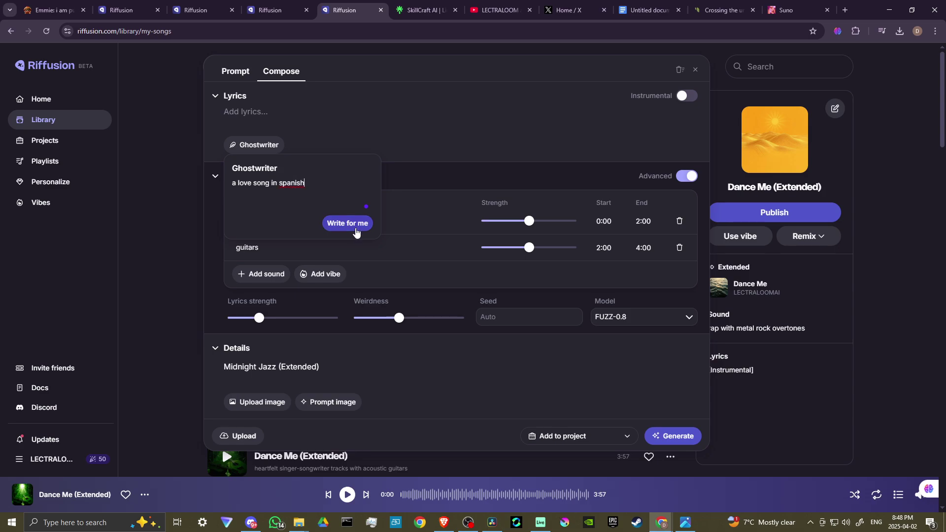
pyautogui.click(349, 224)
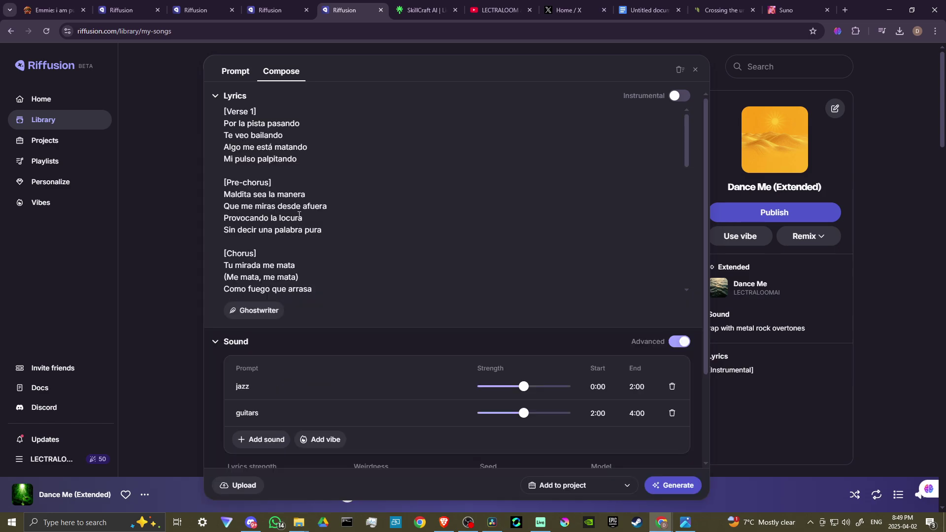
pyautogui.scroll(-2, 299, 216)
pyautogui.scroll(-2, 296, 211)
pyautogui.scroll(3, 287, 194)
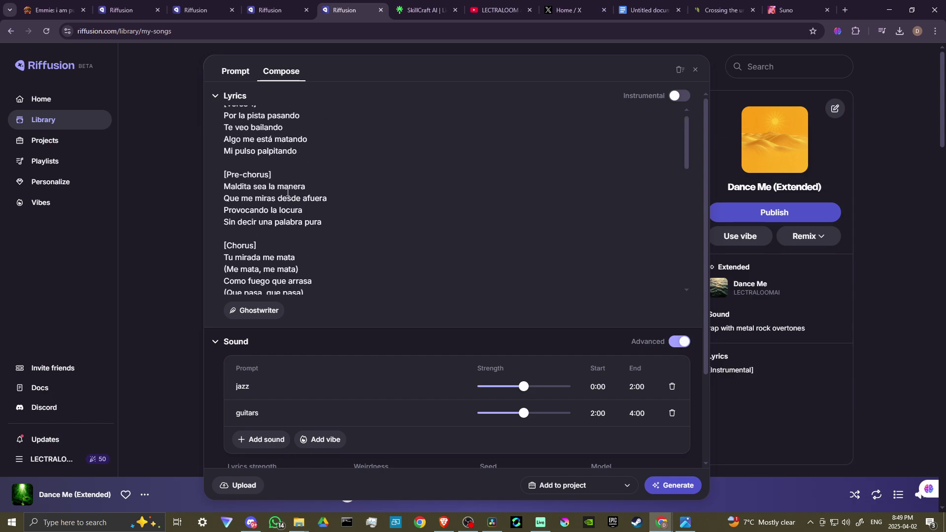
pyautogui.scroll(1, 287, 194)
pyautogui.scroll(-3, 243, 126)
pyautogui.scroll(-2, 243, 126)
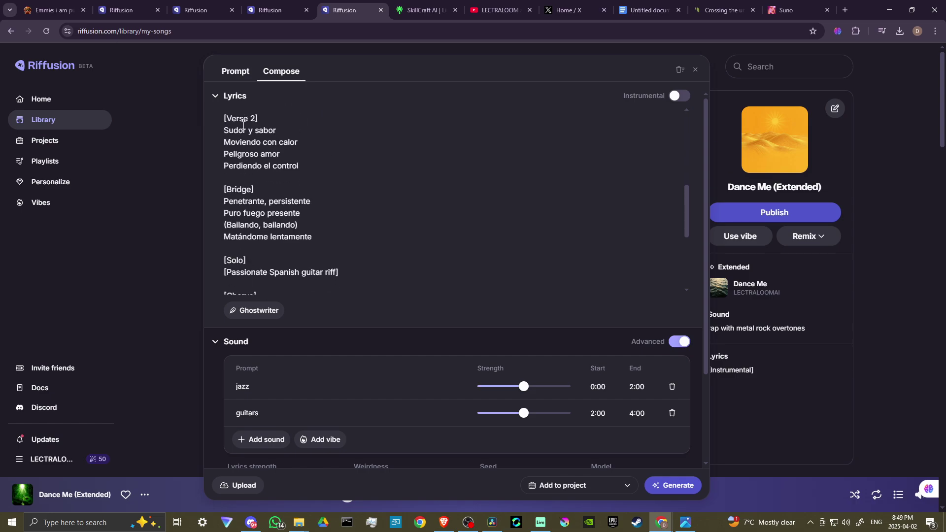
pyautogui.scroll(-3, 243, 126)
pyautogui.scroll(-1, 246, 129)
pyautogui.scroll(-2, 308, 211)
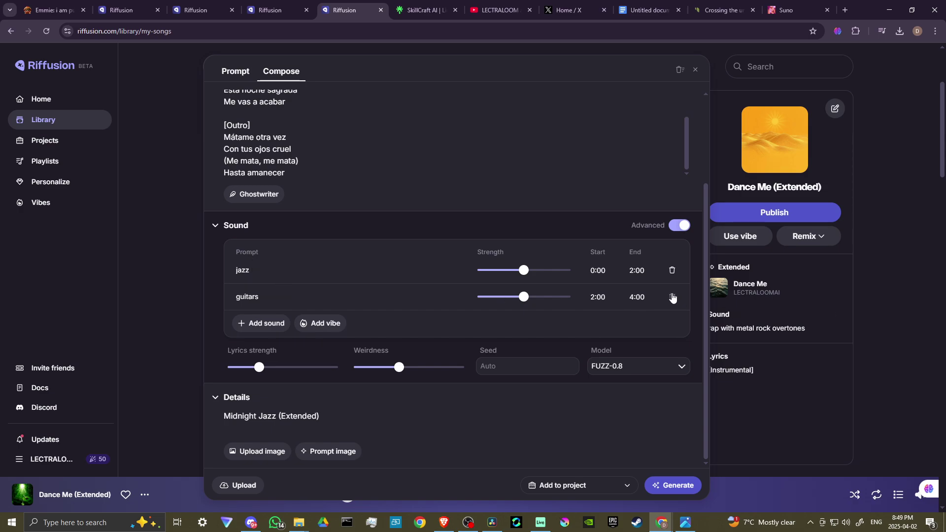
# Step: Delete the guitars, orchestra and empty rows, keeping only 'jazz, synth' for 0:00–2:00
pyautogui.click(672, 297)
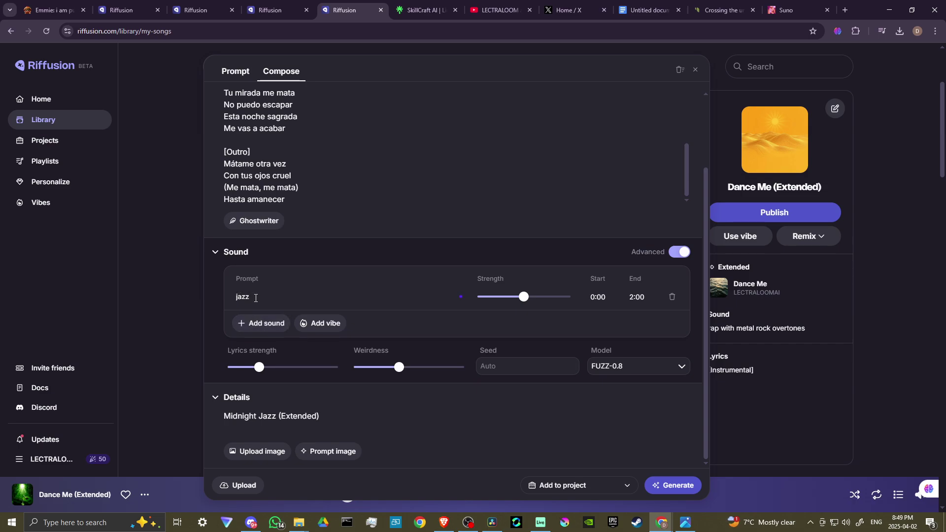
pyautogui.write(',syn')
pyautogui.write('th')
pyautogui.click(265, 325)
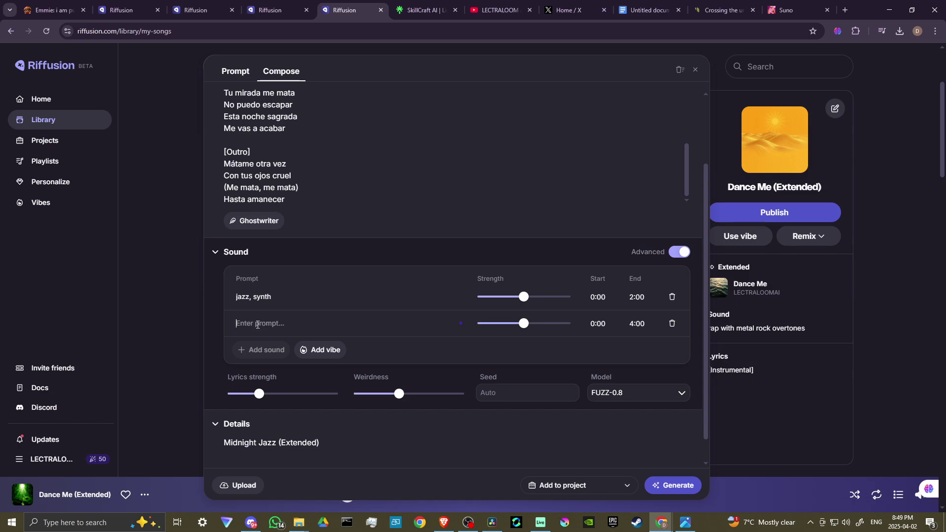
pyautogui.write('orc')
pyautogui.write('hestra')
pyautogui.press('BackSpace')
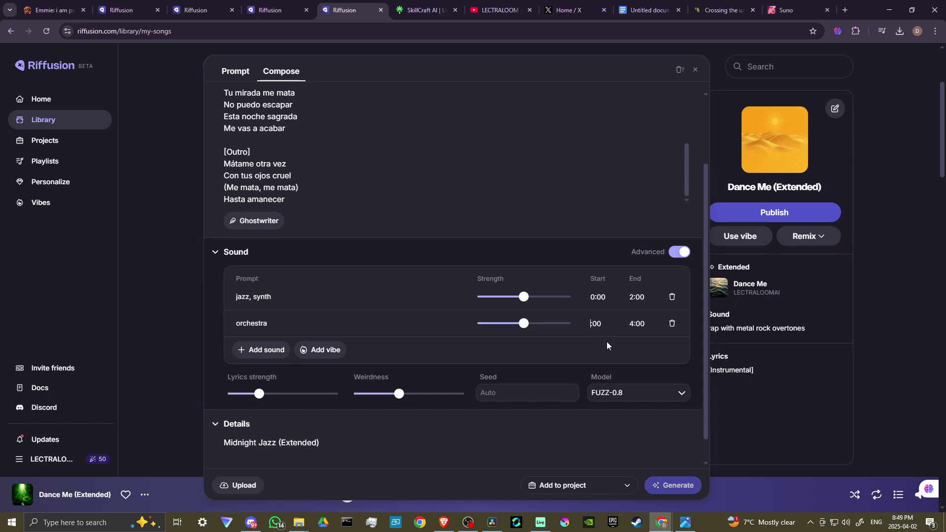
pyautogui.write('2')
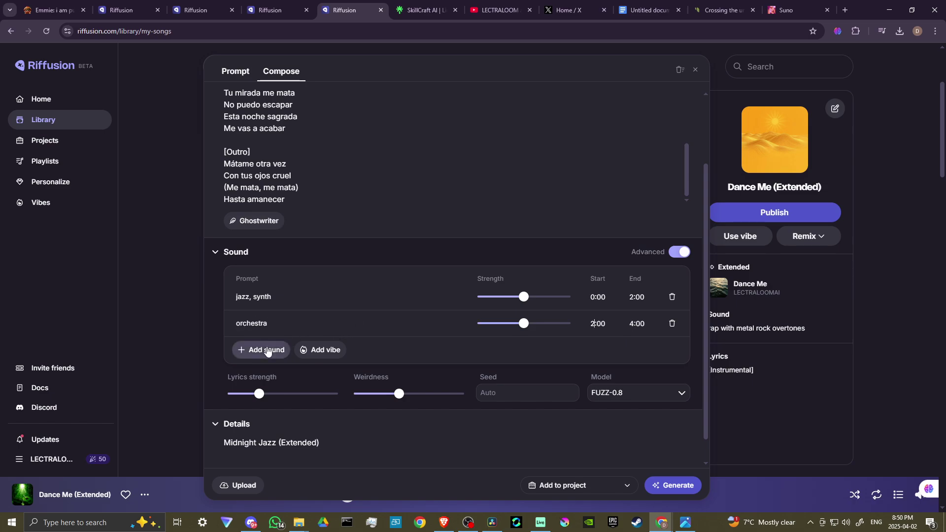
pyautogui.click(262, 350)
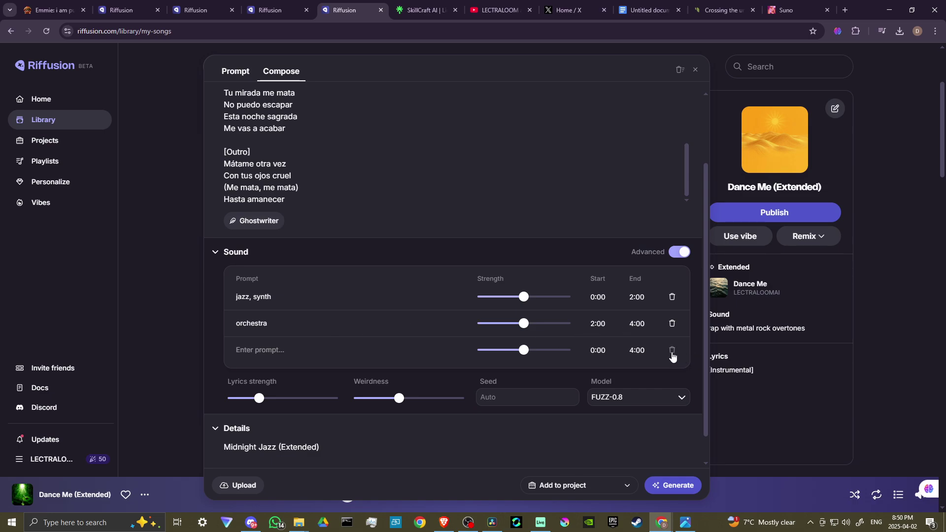
pyautogui.click(671, 350)
pyautogui.click(672, 323)
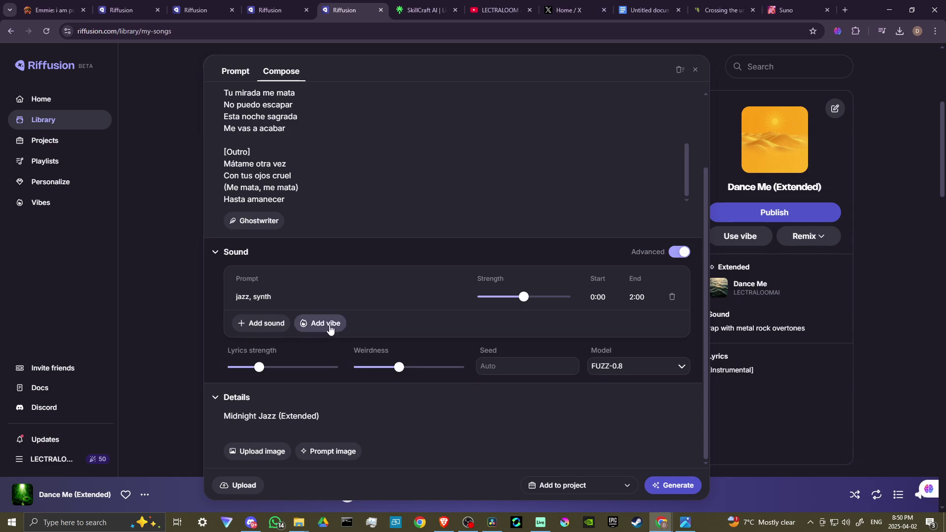
# Step: Check the saved vibes list twice, finding it empty, then collapse the Details section
pyautogui.click(330, 329)
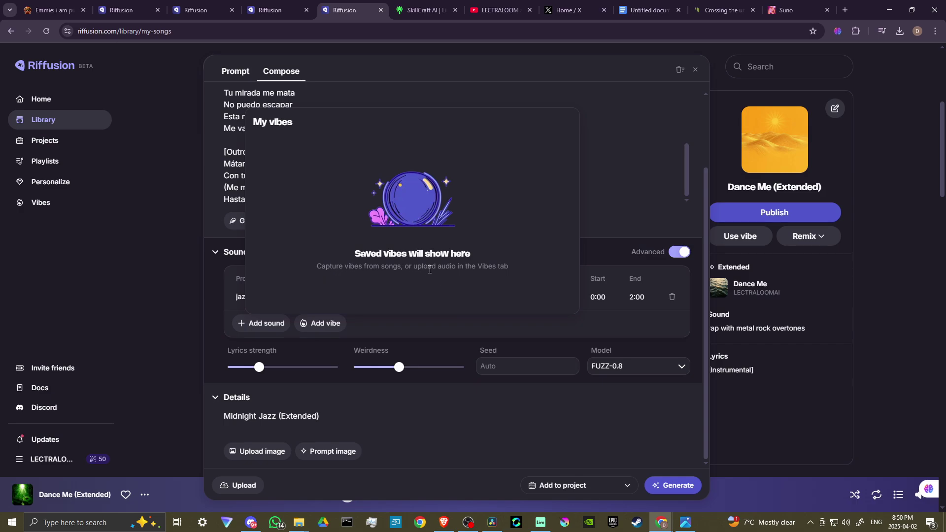
pyautogui.click(590, 332)
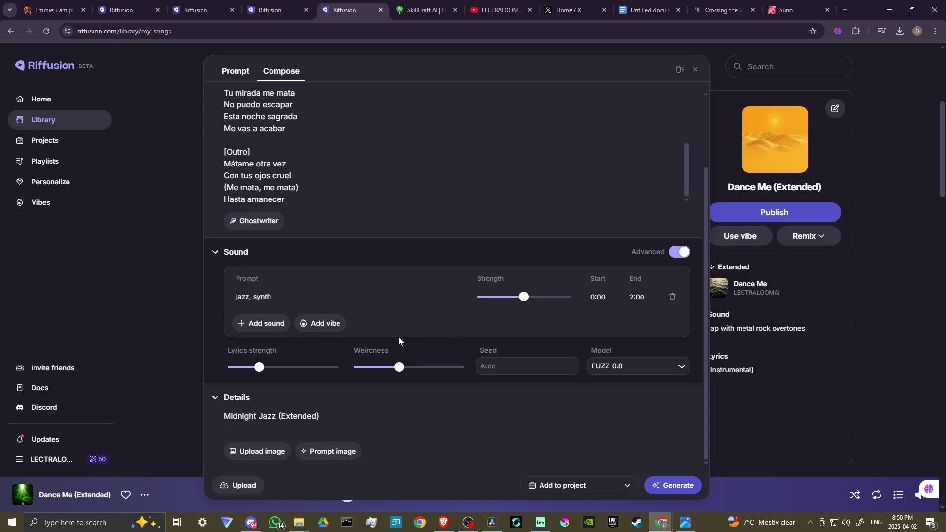
pyautogui.click(325, 326)
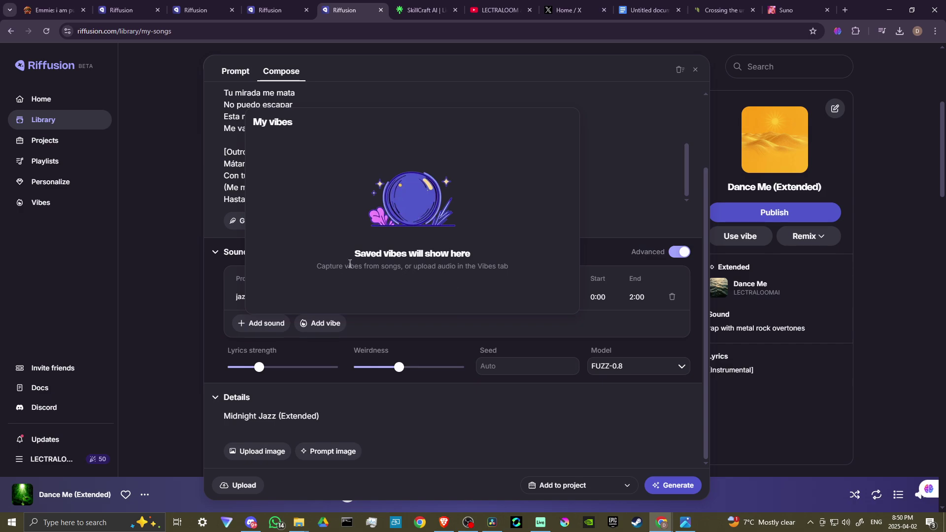
pyautogui.click(610, 205)
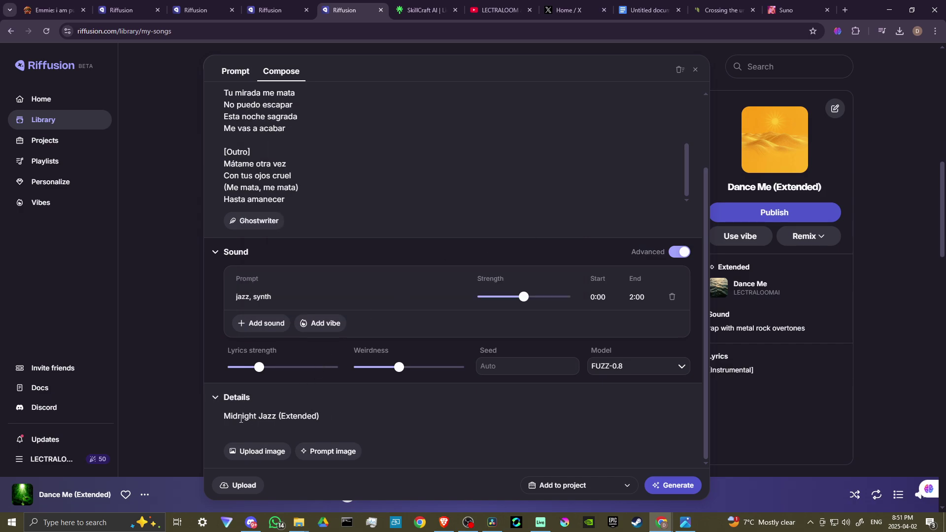
pyautogui.click(241, 397)
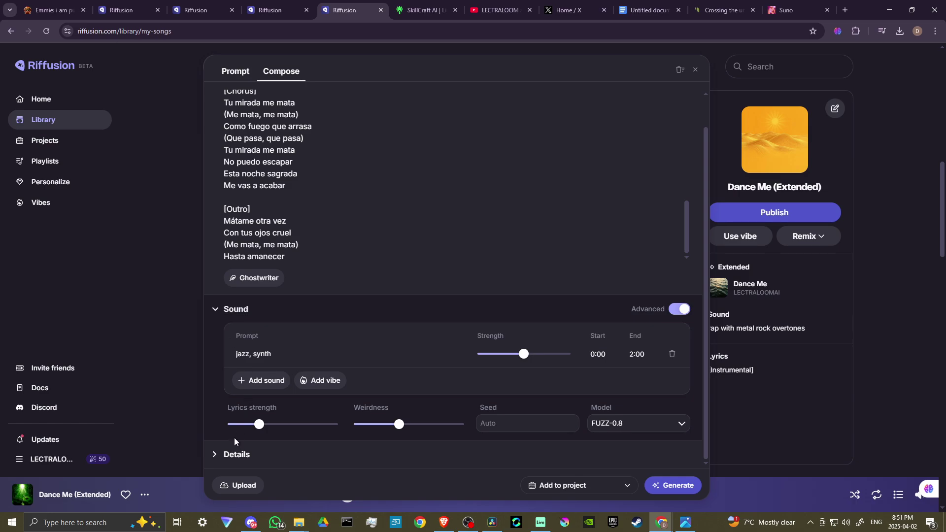
# Step: Expand Details and erase the 'Midnight Jazz (Extended)' title to make way for 'Amor'
pyautogui.click(236, 454)
pyautogui.tripleClick(334, 412)
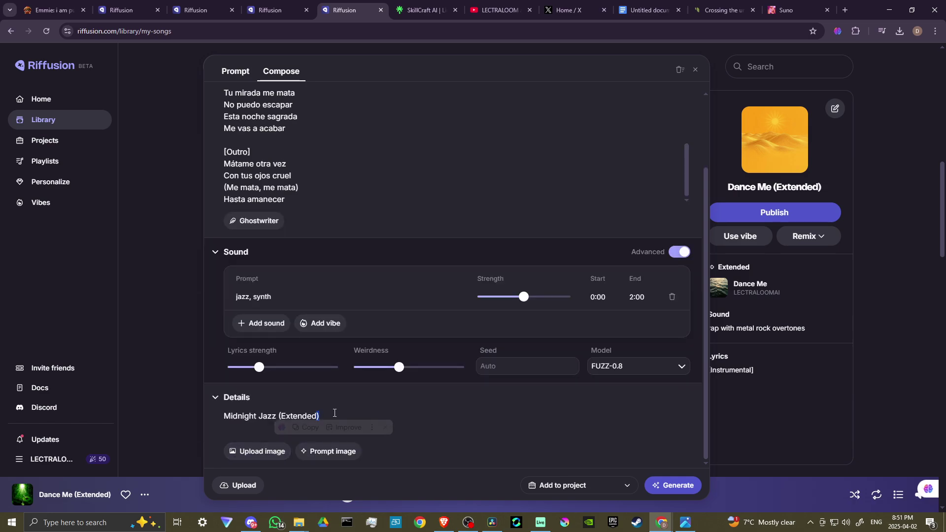
pyautogui.press('BackSpace')
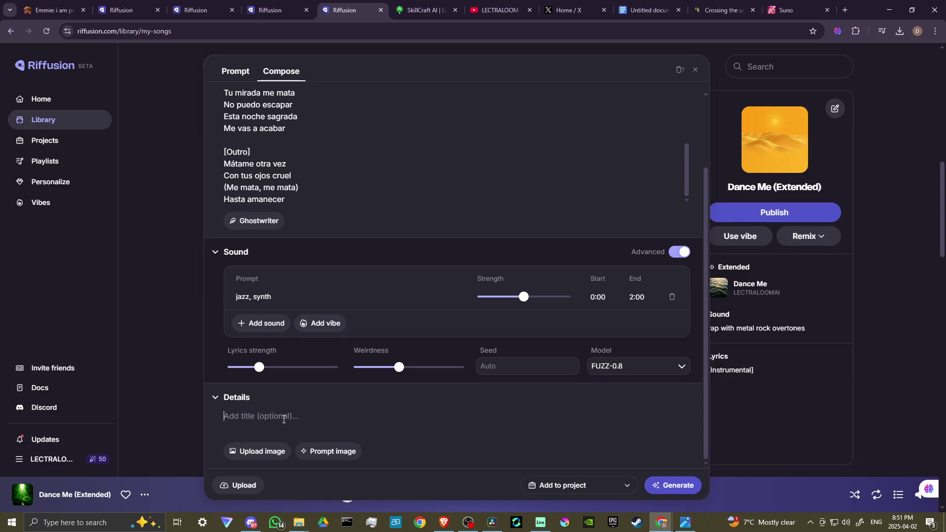
pyautogui.write('Amor')
pyautogui.scroll(2, 543, 213)
pyautogui.scroll(-2, 594, 279)
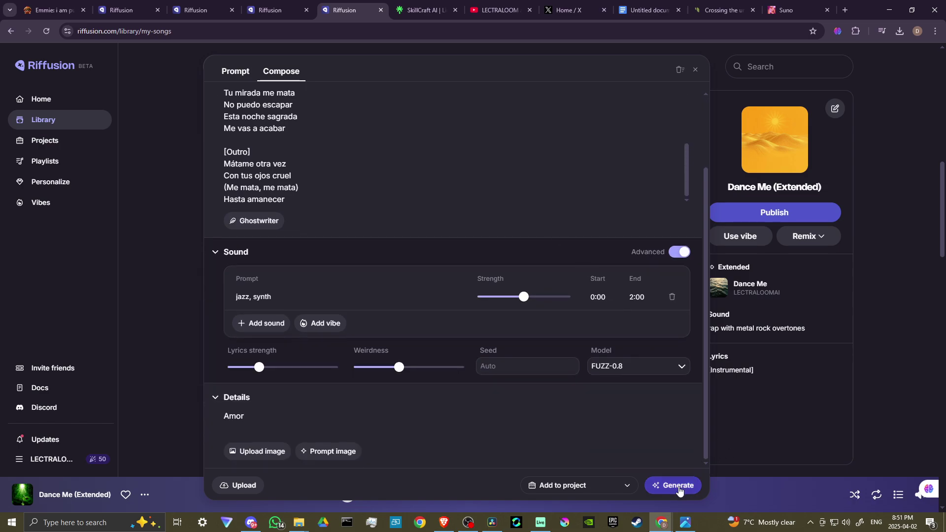
# Step: Generate Amor, then open the options menus on the Dance Me (Extended) rows
pyautogui.click(679, 485)
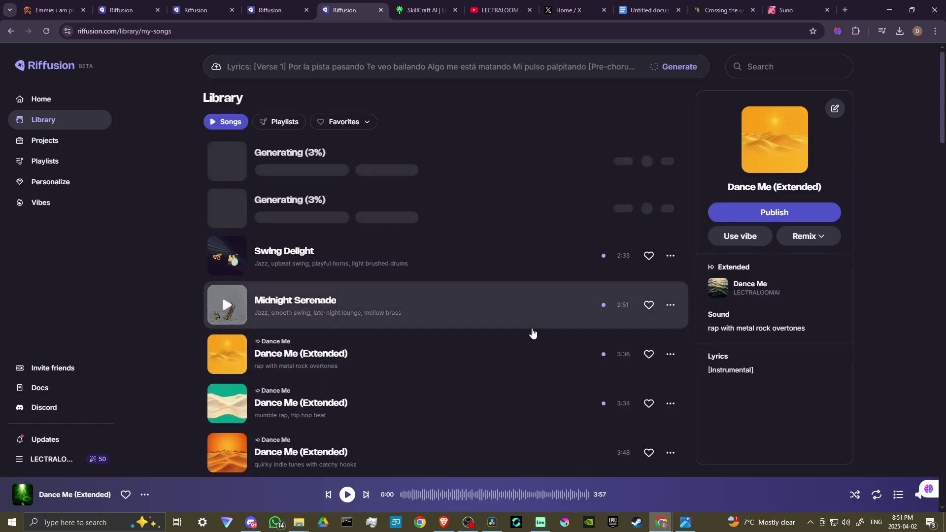
pyautogui.scroll(-1, 532, 333)
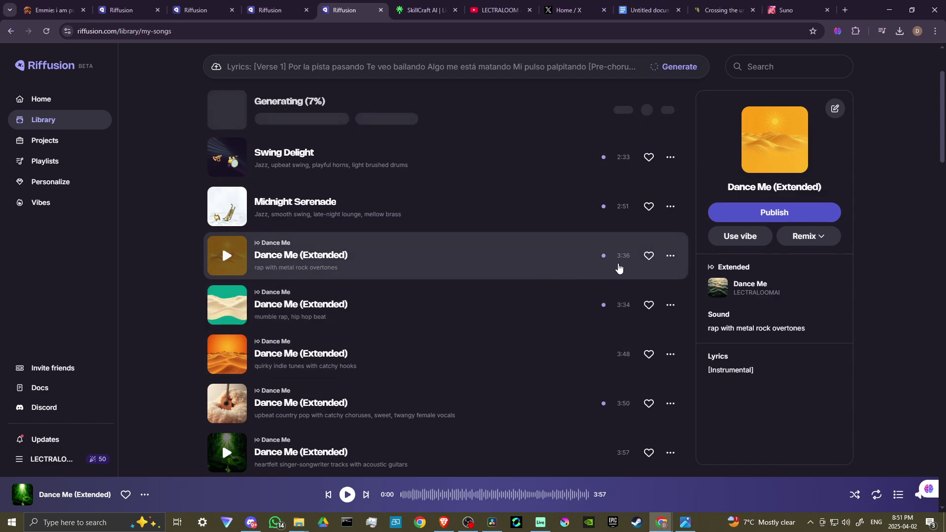
pyautogui.click(671, 257)
pyautogui.click(670, 257)
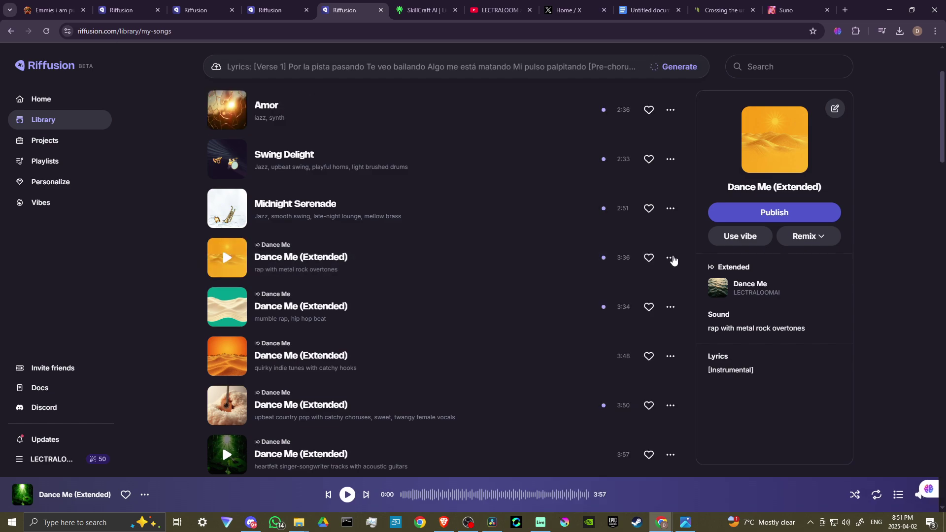
pyautogui.scroll(2, 564, 301)
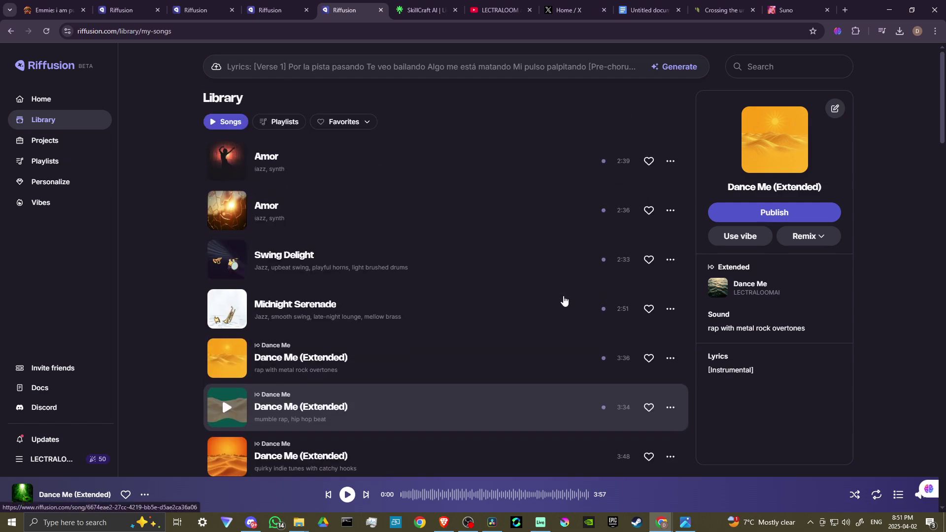
pyautogui.scroll(-2, 563, 281)
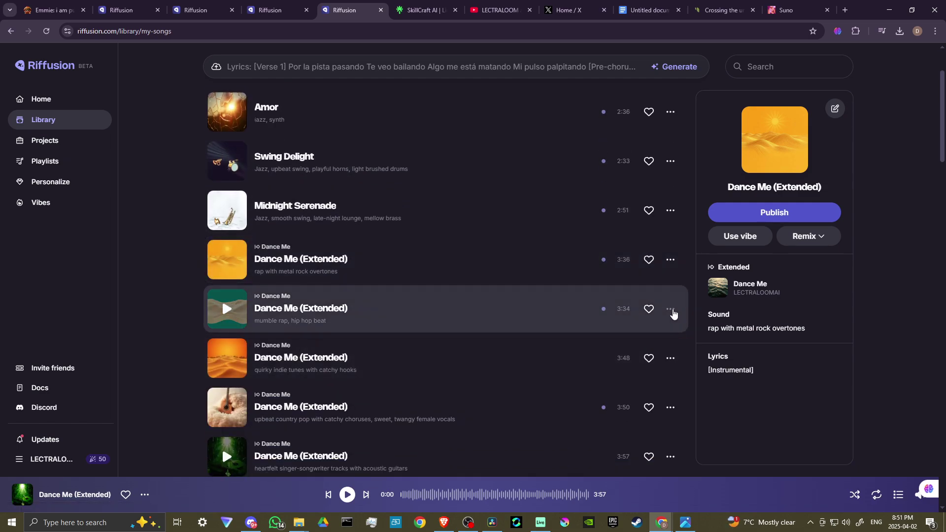
pyautogui.click(671, 310)
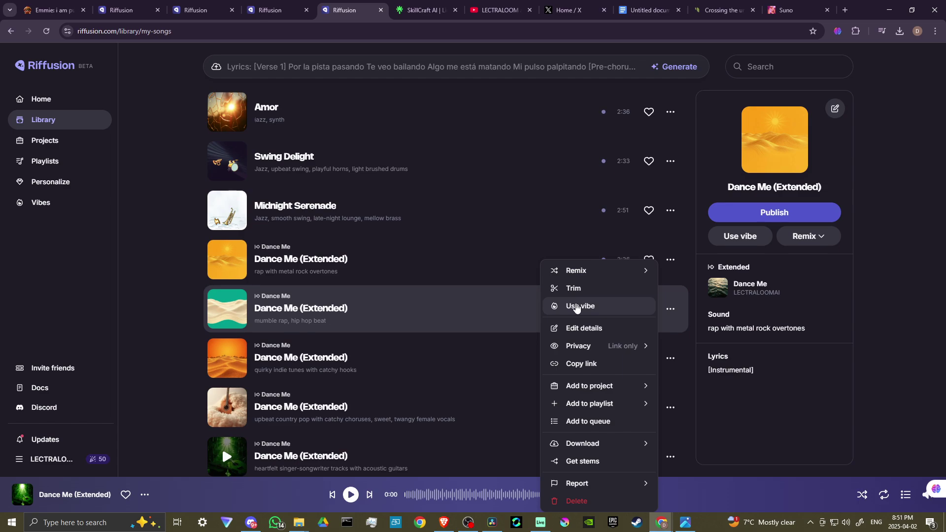
# Step: Use the mumble rap Dance Me (Extended) track as the vibe and close Compose
pyautogui.click(578, 307)
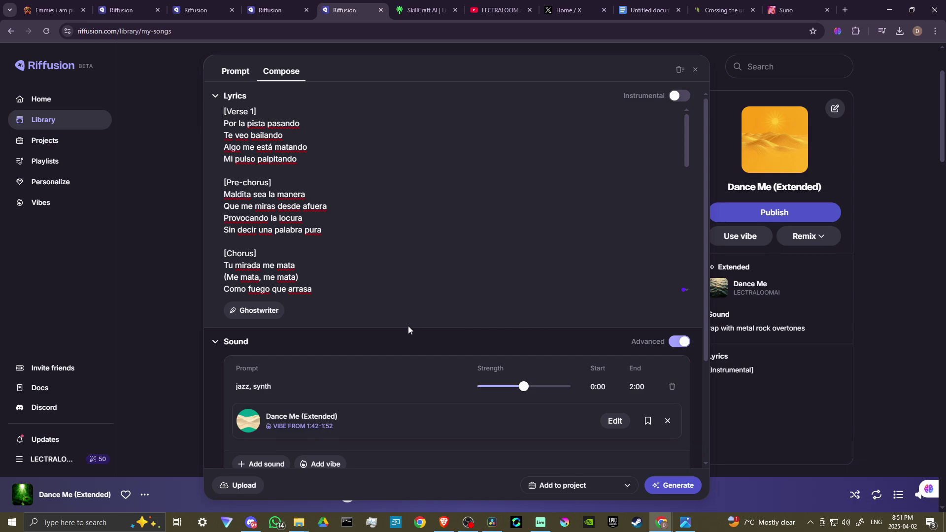
pyautogui.scroll(-3, 409, 327)
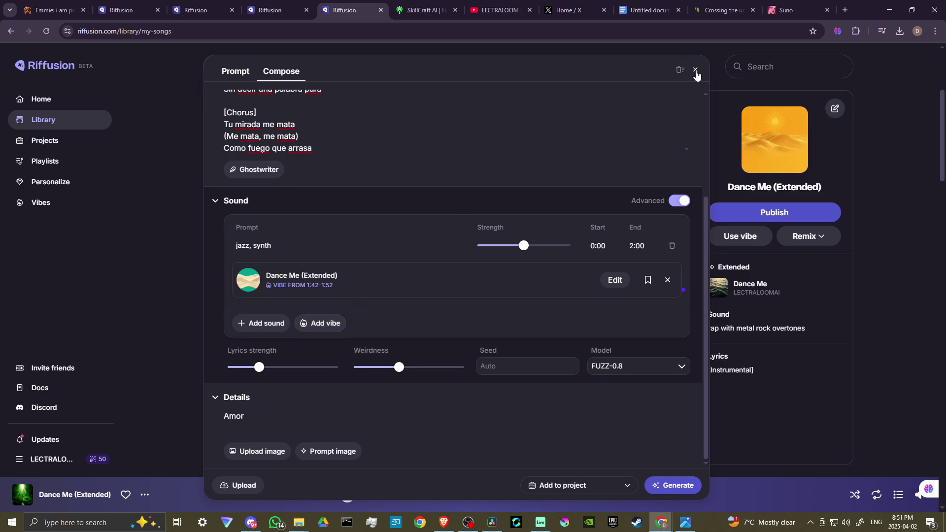
pyautogui.click(696, 71)
pyautogui.click(38, 204)
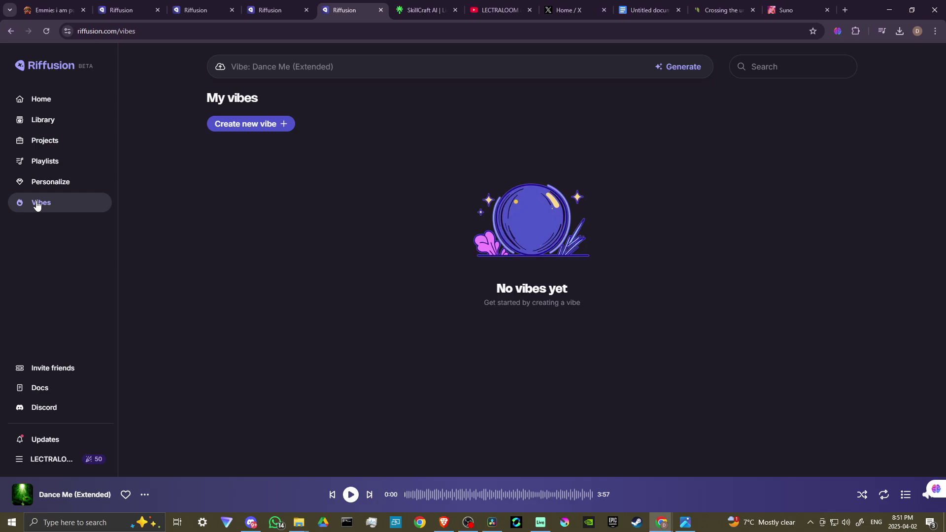
# Step: Try a new vibe from Personal Mythology, cancel it, and return to the Library
pyautogui.click(249, 126)
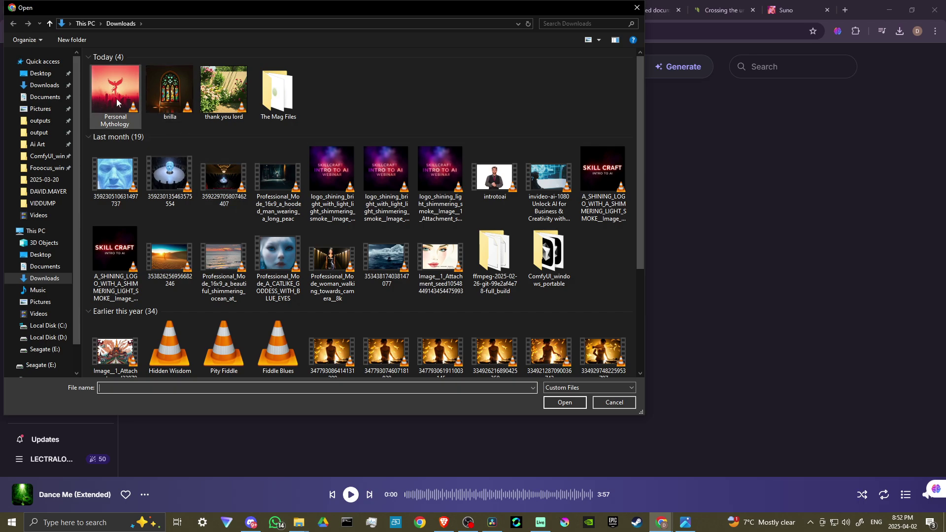
pyautogui.moveTo(115, 92)
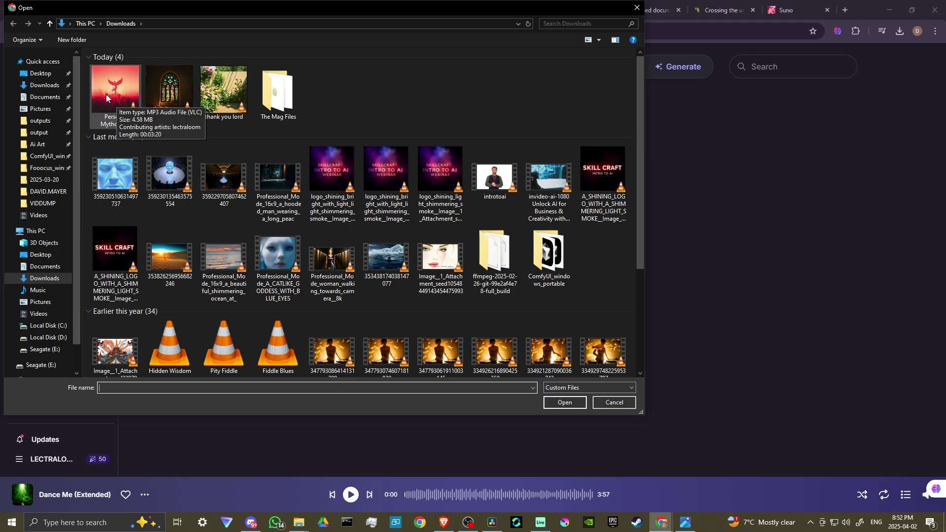
pyautogui.doubleClick(104, 94)
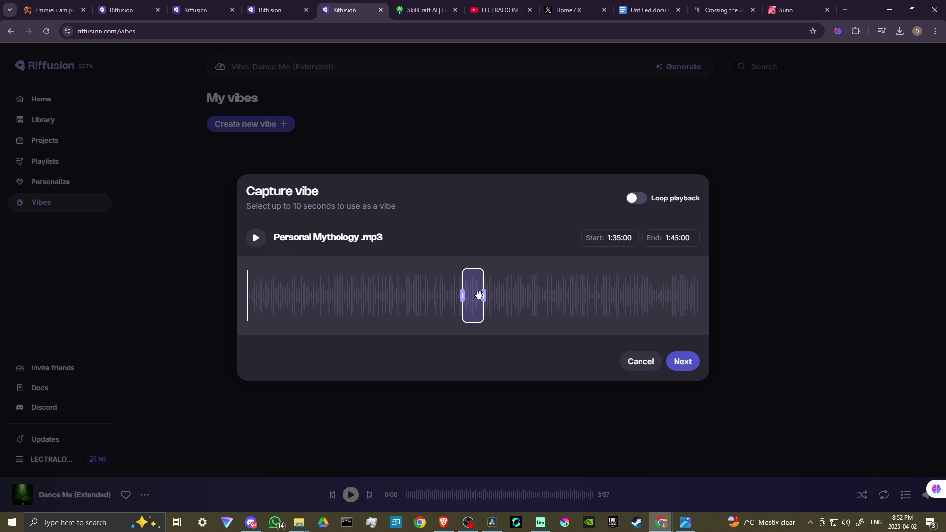
pyautogui.moveTo(478, 294)
pyautogui.mouseDown()
pyautogui.moveTo(511, 300)
pyautogui.moveTo(438, 296)
pyautogui.mouseUp()
pyautogui.click(640, 365)
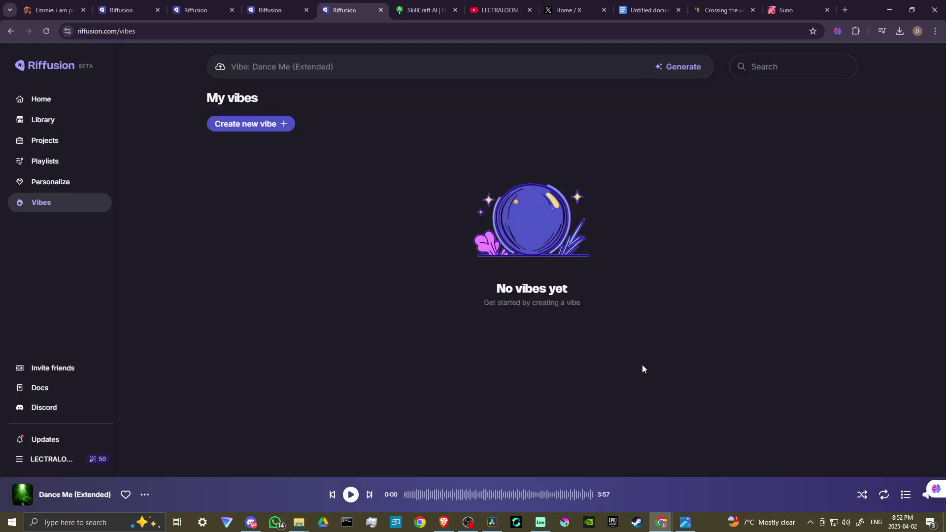
pyautogui.click(50, 121)
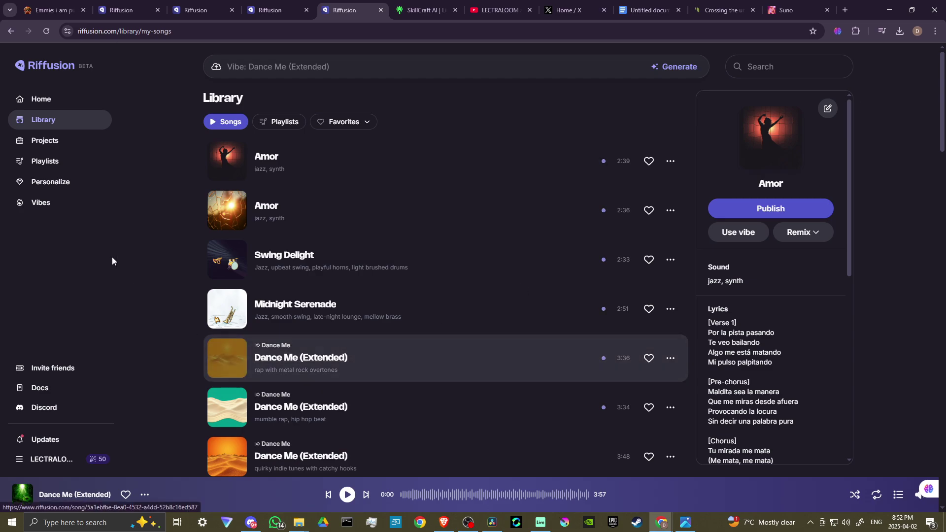
# Step: Go back to the My vibes page, which still shows no vibes
pyautogui.click(41, 204)
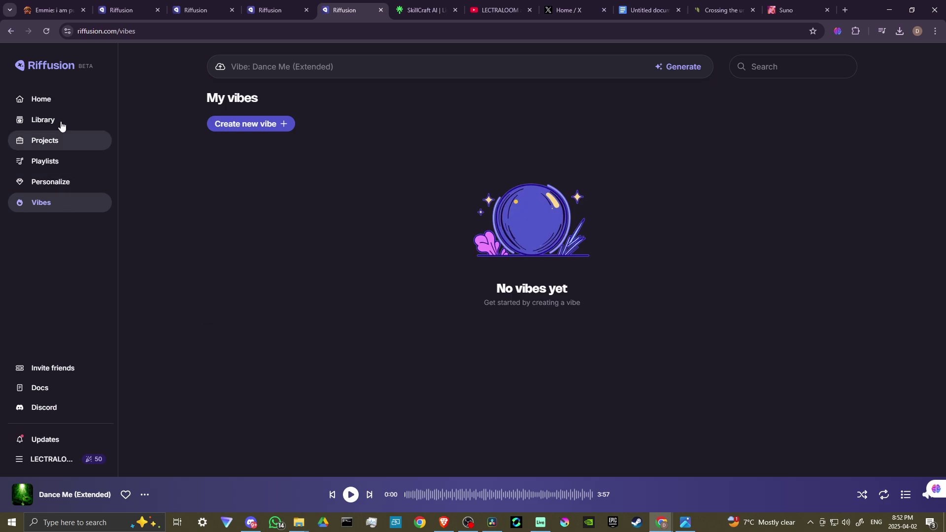
# Step: Reopen the Amor draft and try three random one-line prompt suggestions
pyautogui.click(53, 107)
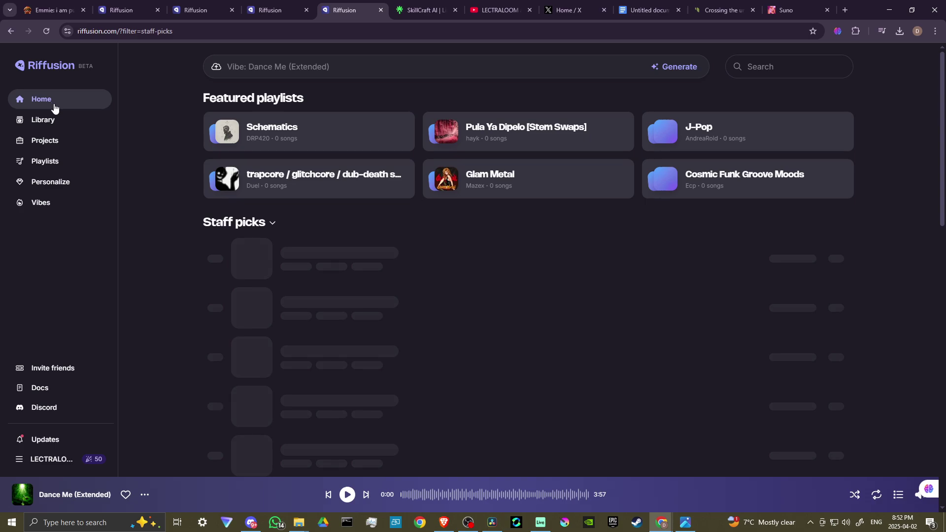
pyautogui.click(364, 66)
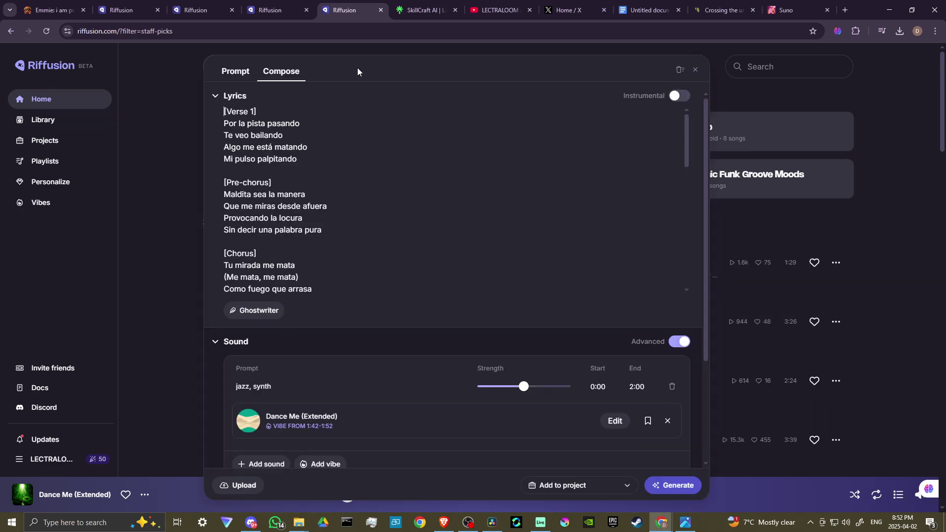
pyautogui.scroll(-3, 459, 356)
pyautogui.scroll(-1, 460, 355)
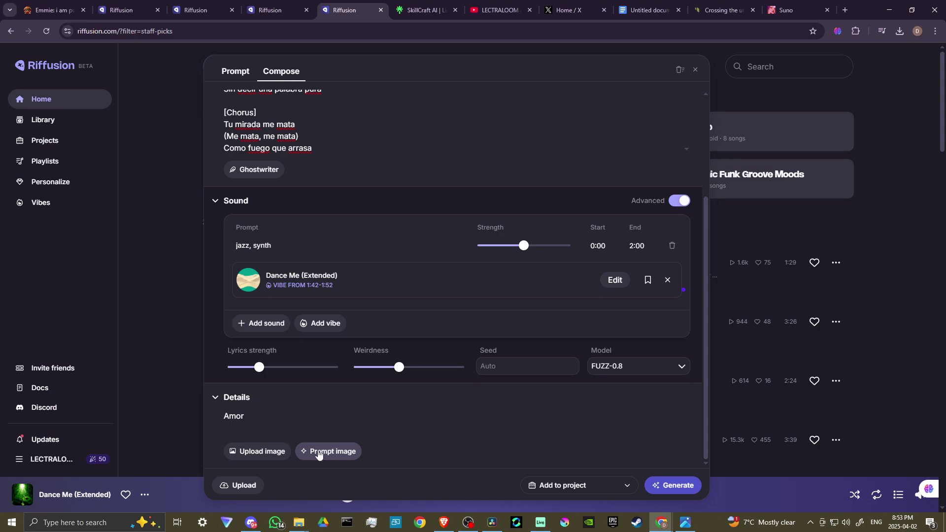
pyautogui.scroll(3, 349, 268)
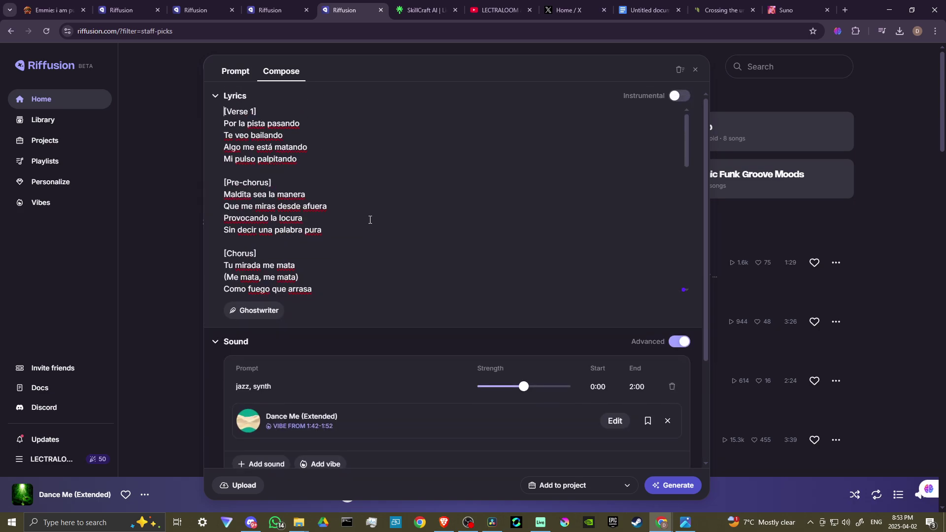
pyautogui.click(235, 71)
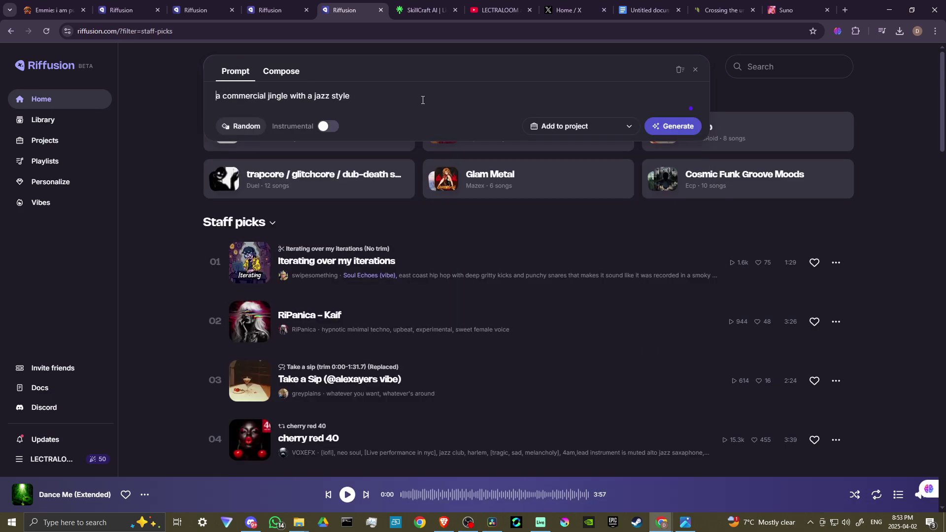
pyautogui.click(241, 127)
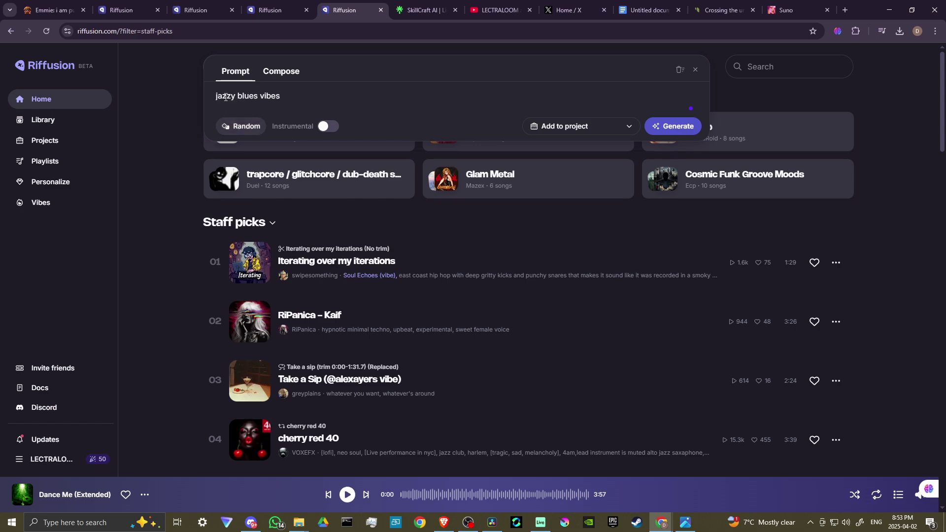
pyautogui.click(242, 127)
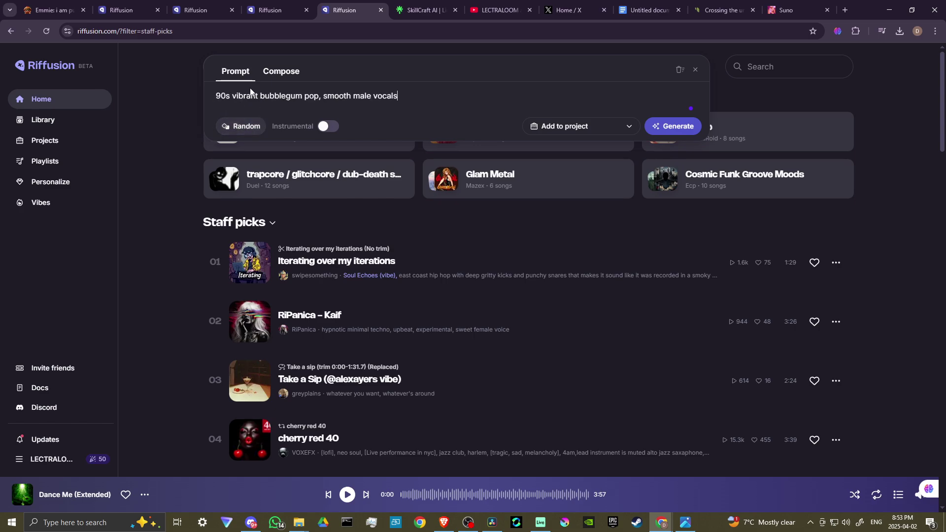
pyautogui.click(240, 129)
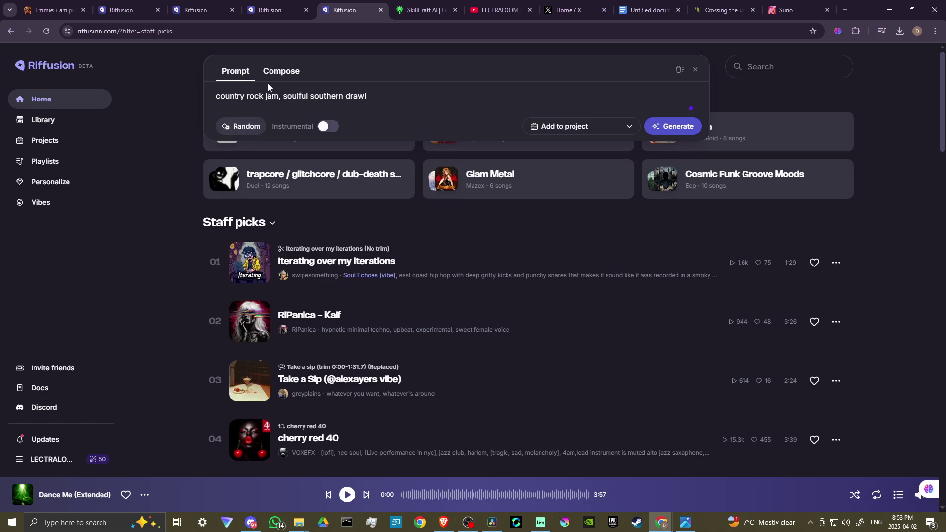
# Step: In the detailed composer, toggle Instrumental off again, lower lyrics strength slightly, and set weirdness to about 71%
pyautogui.click(292, 74)
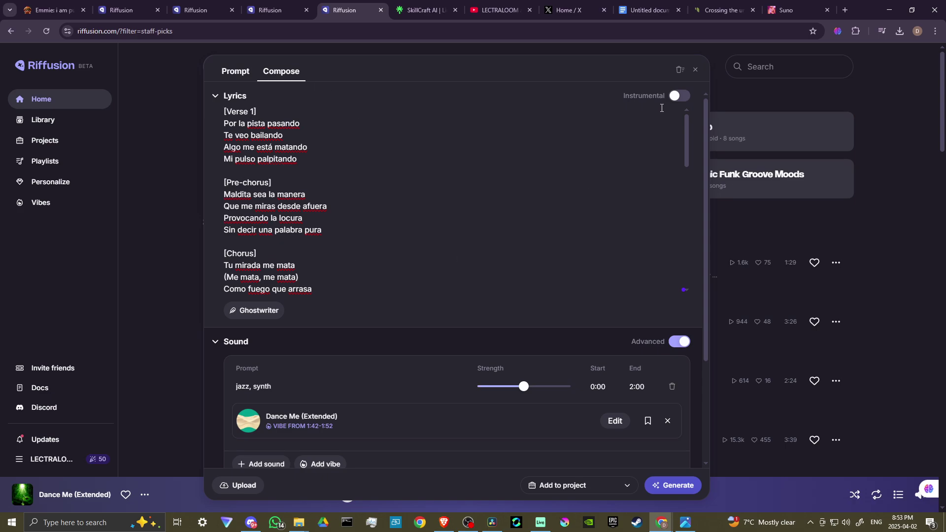
pyautogui.click(680, 97)
pyautogui.click(683, 97)
pyautogui.scroll(-3, 436, 222)
pyautogui.scroll(-2, 435, 241)
pyautogui.scroll(-1, 246, 254)
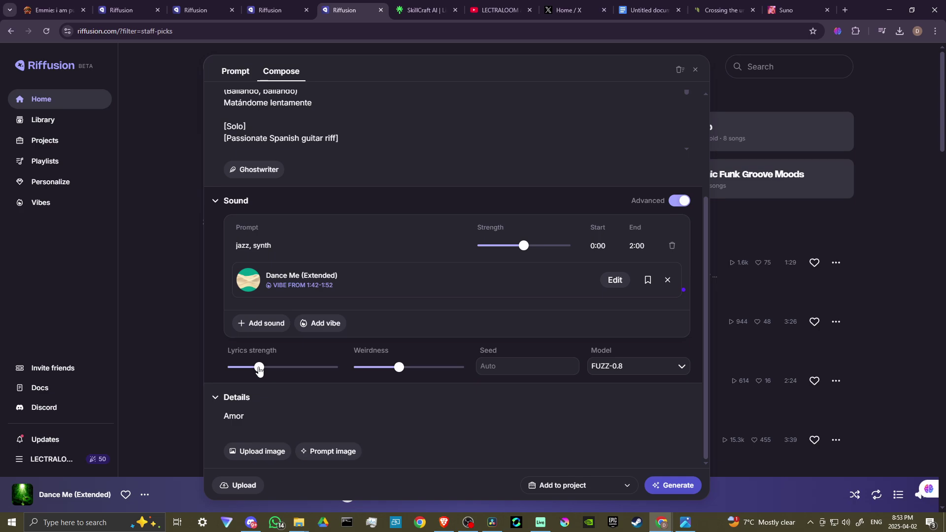
pyautogui.moveTo(259, 370); pyautogui.dragTo(255, 372)
pyautogui.moveTo(400, 368)
pyautogui.mouseDown()
pyautogui.moveTo(468, 376)
pyautogui.moveTo(403, 380)
pyautogui.moveTo(403, 371)
pyautogui.mouseUp()
pyautogui.click(695, 71)
# Step: Play the newest Amor track from the Library and pause it at 0:38
pyautogui.click(45, 128)
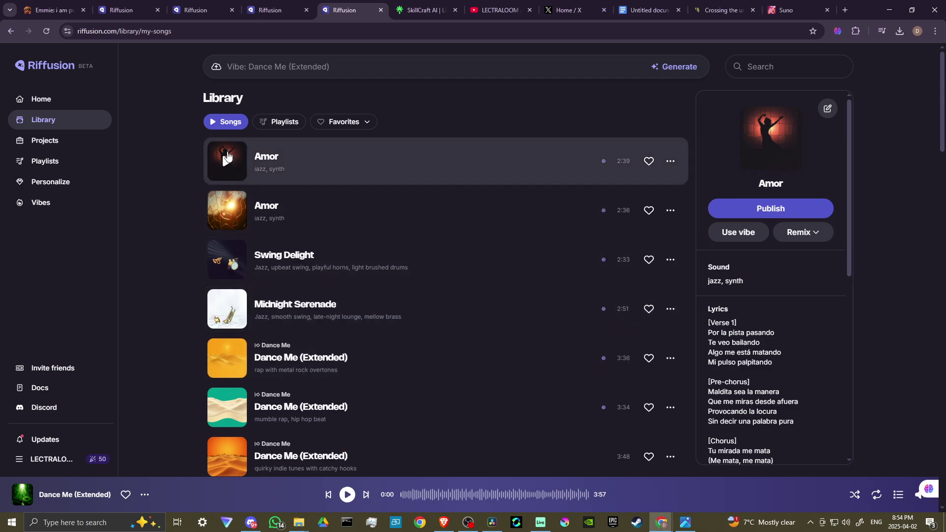
pyautogui.click(227, 162)
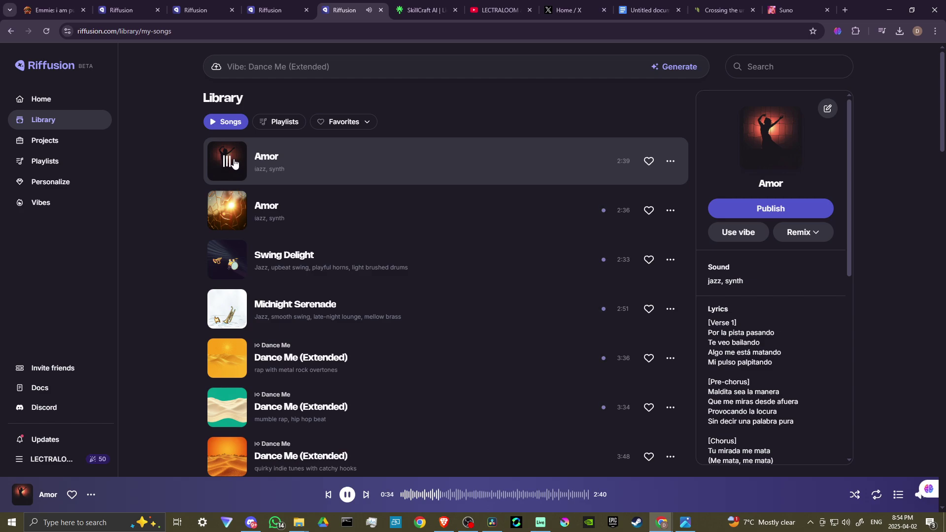
pyautogui.click(348, 495)
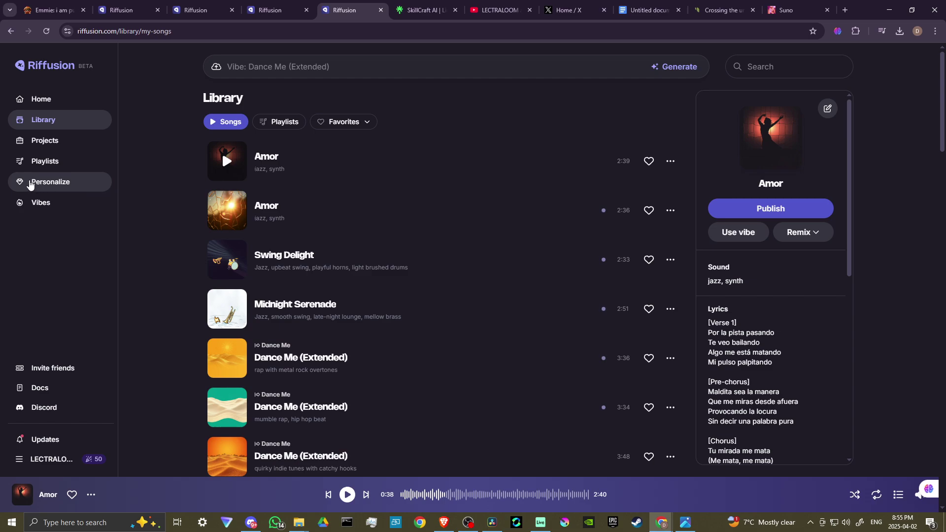
# Step: Open the Personalize page showing 50 points, a 4-day streak and Learning level
pyautogui.click(31, 185)
pyautogui.scroll(-1, 159, 285)
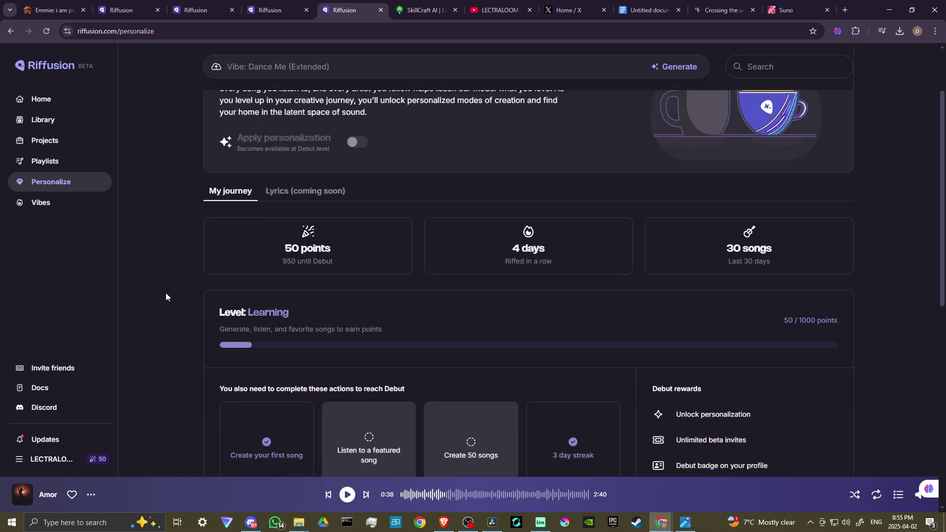
pyautogui.scroll(2, 166, 293)
pyautogui.scroll(-2, 166, 294)
pyautogui.scroll(-2, 165, 293)
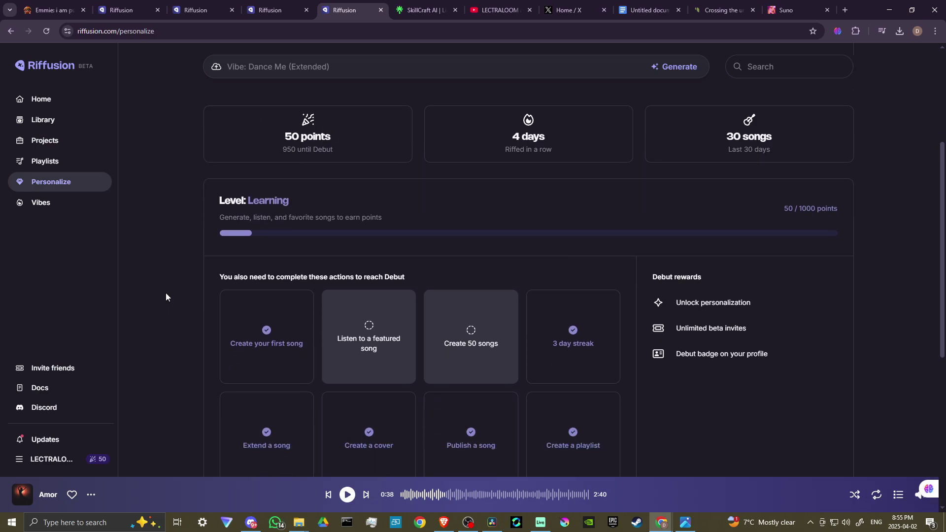
pyautogui.scroll(2, 166, 293)
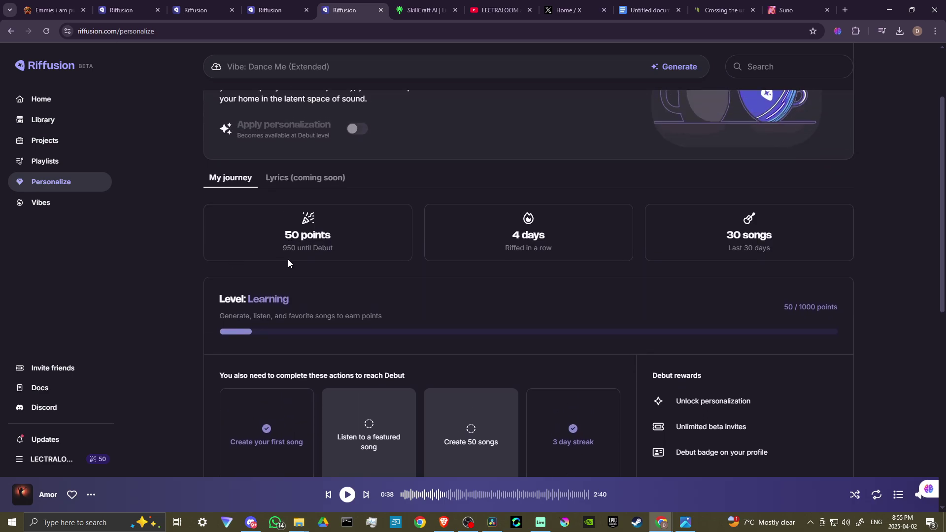
pyautogui.scroll(-2, 315, 287)
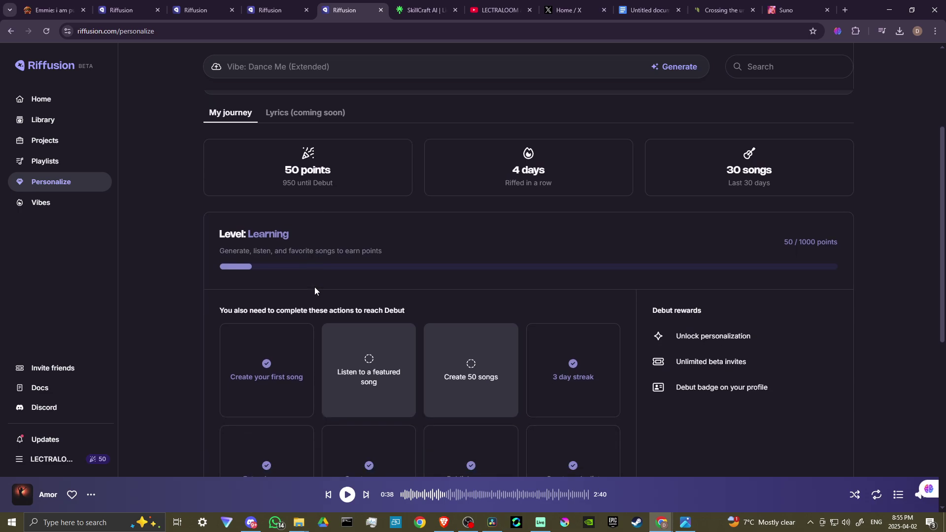
pyautogui.scroll(-2, 280, 334)
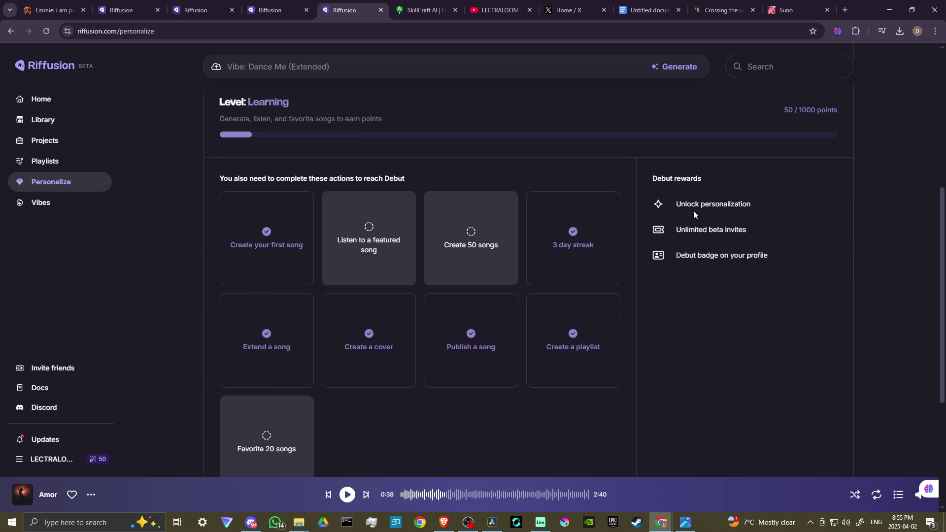
pyautogui.scroll(-1, 725, 279)
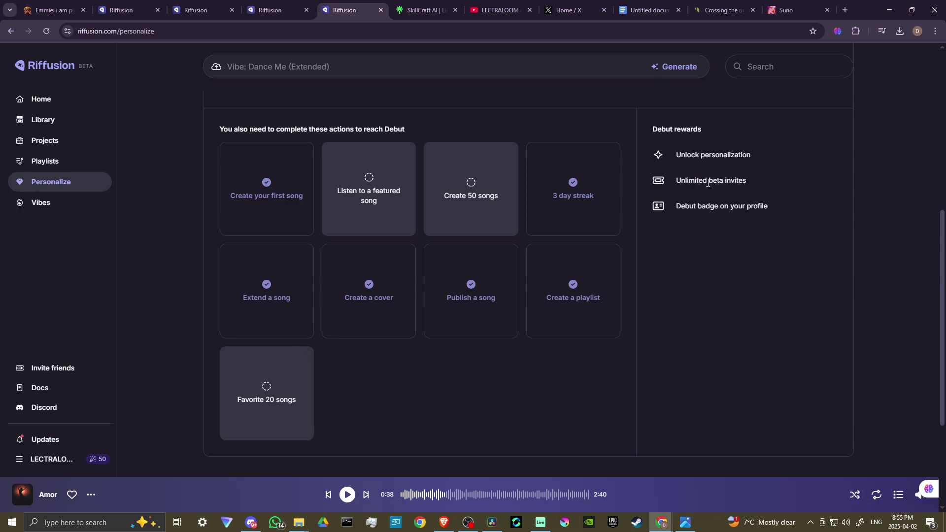
pyautogui.scroll(2, 708, 182)
pyautogui.scroll(3, 707, 284)
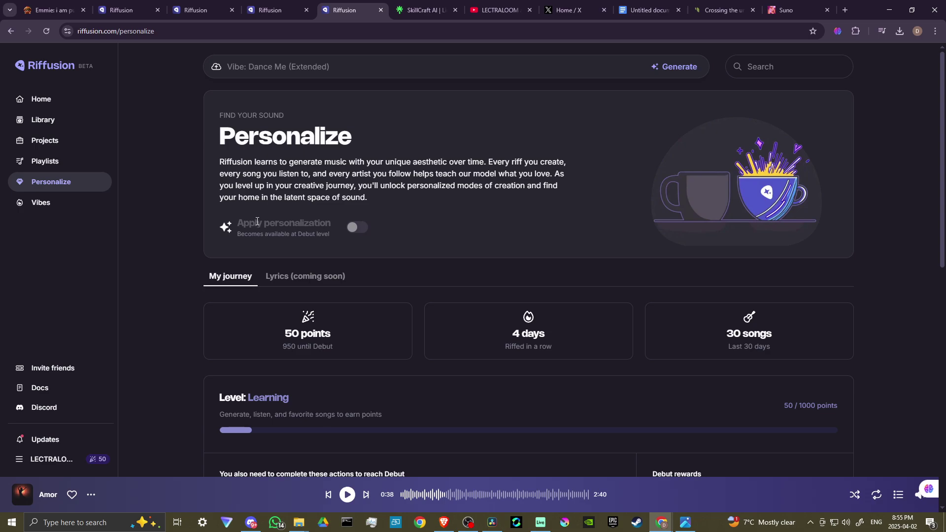
pyautogui.scroll(-3, 581, 311)
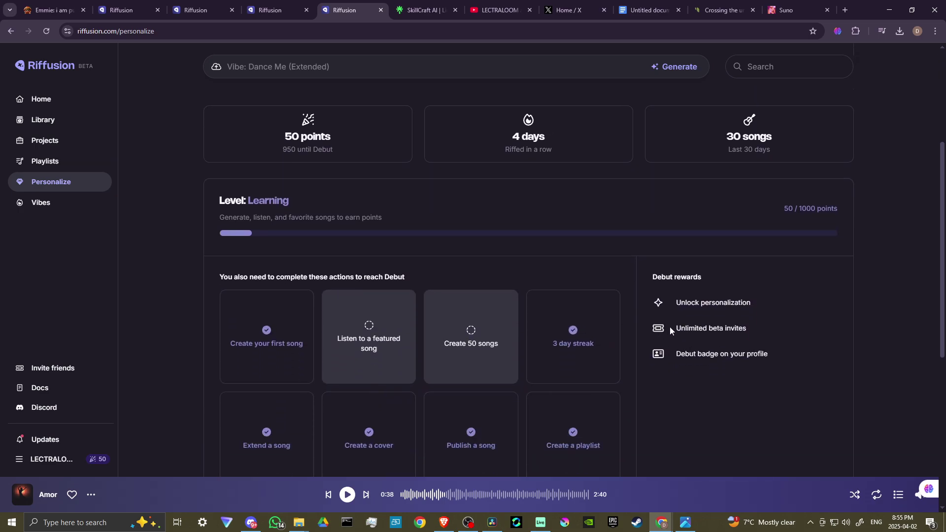
pyautogui.scroll(-3, 426, 231)
pyautogui.scroll(2, 426, 232)
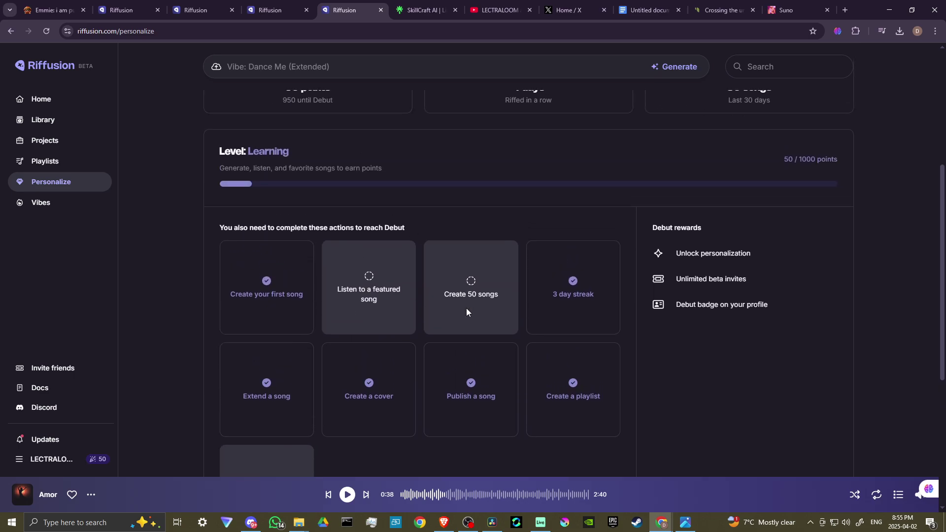
pyautogui.scroll(4, 535, 270)
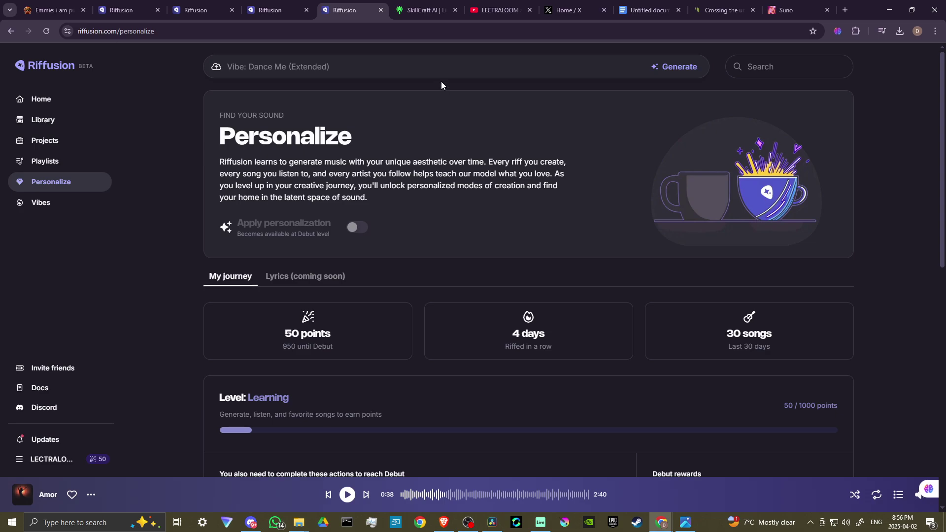
# Step: Switch to the SkillCraft AI linktr.ee browser tab
pyautogui.click(425, 10)
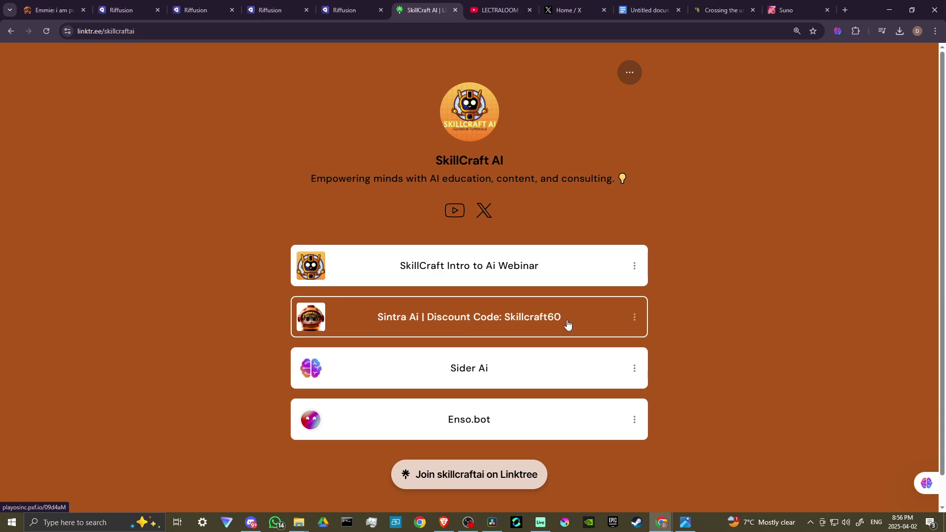
pyautogui.scroll(-1, 591, 328)
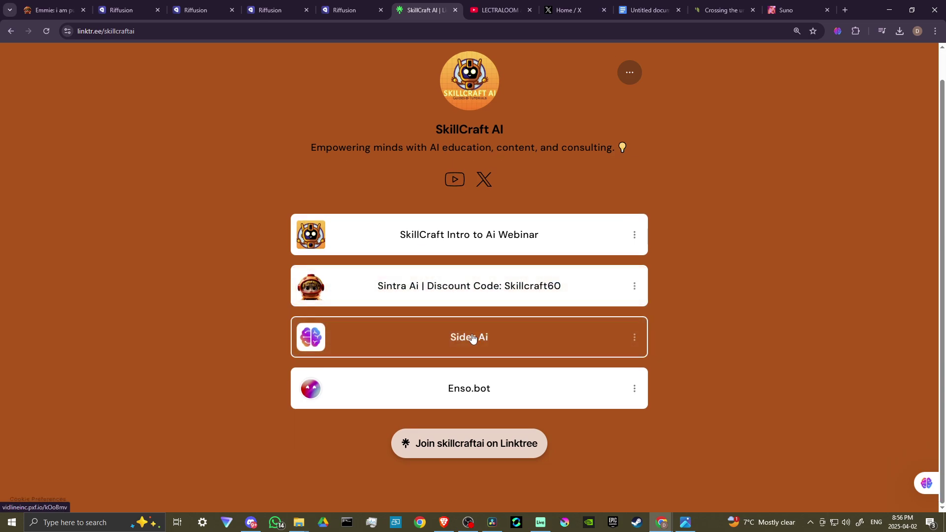